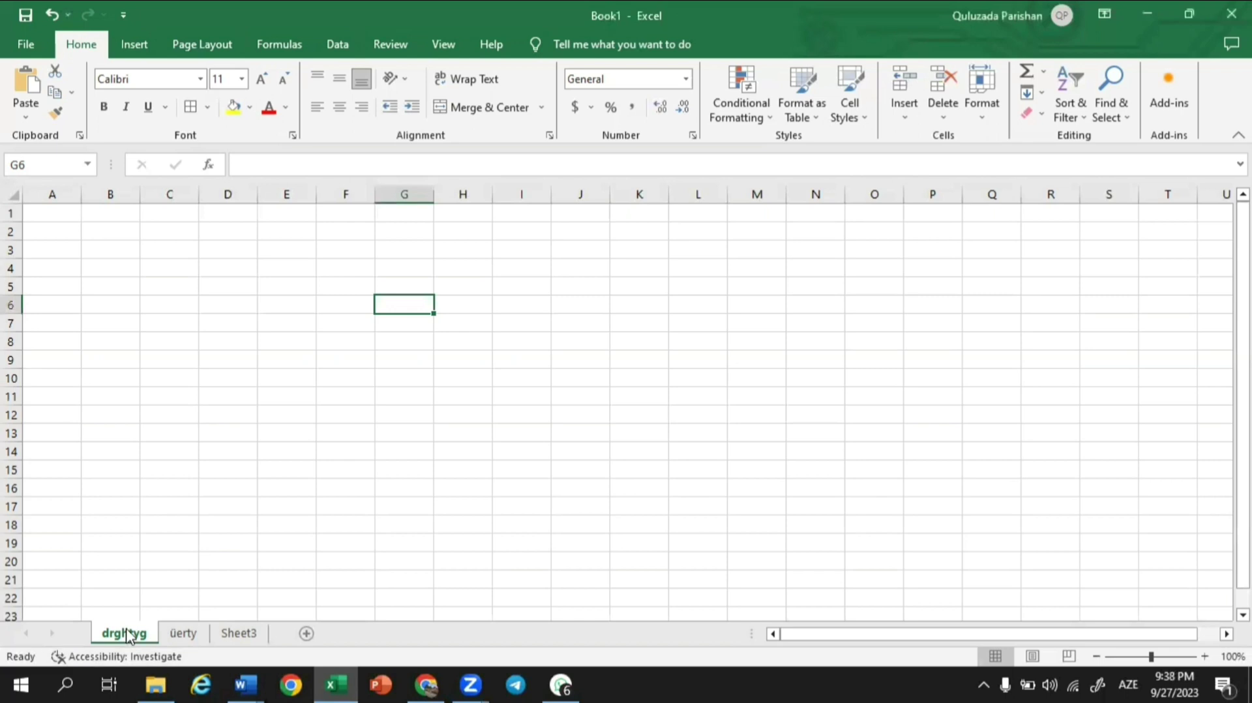
Colour the drghtyg sheet tab red and switch to the üerty sheet to check the tab colour.
right_click(126, 632)
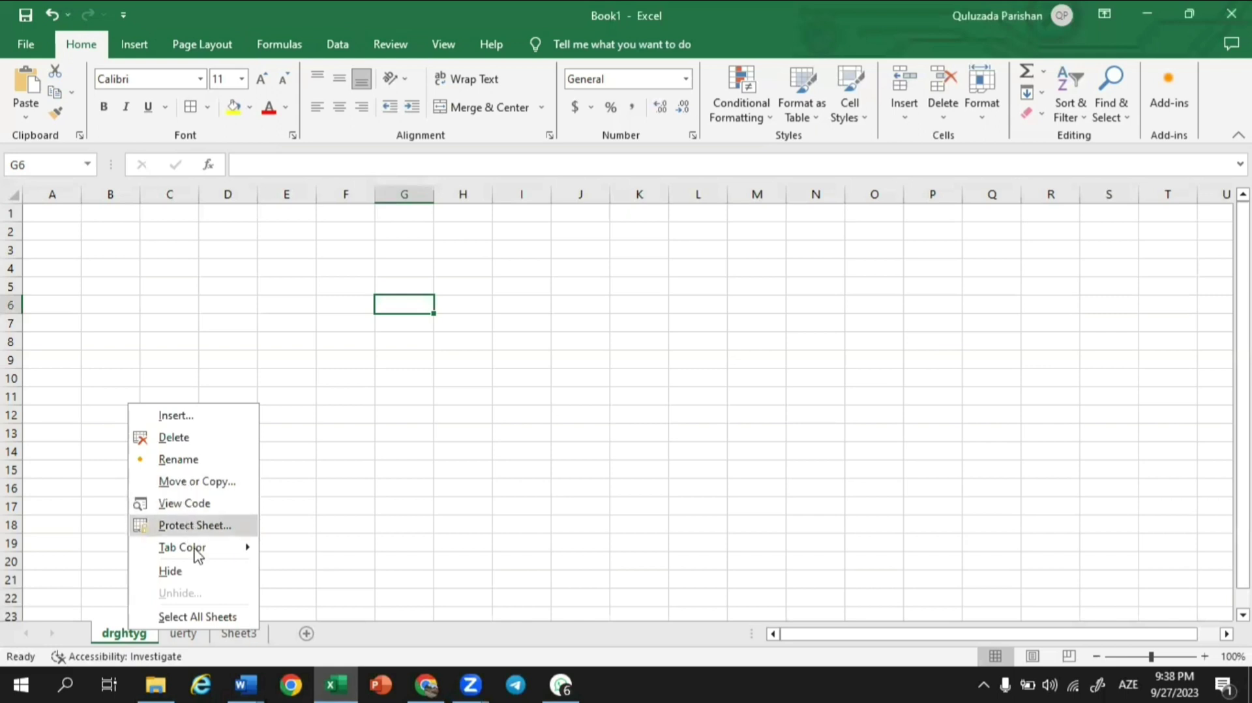
mouse_move(196, 549)
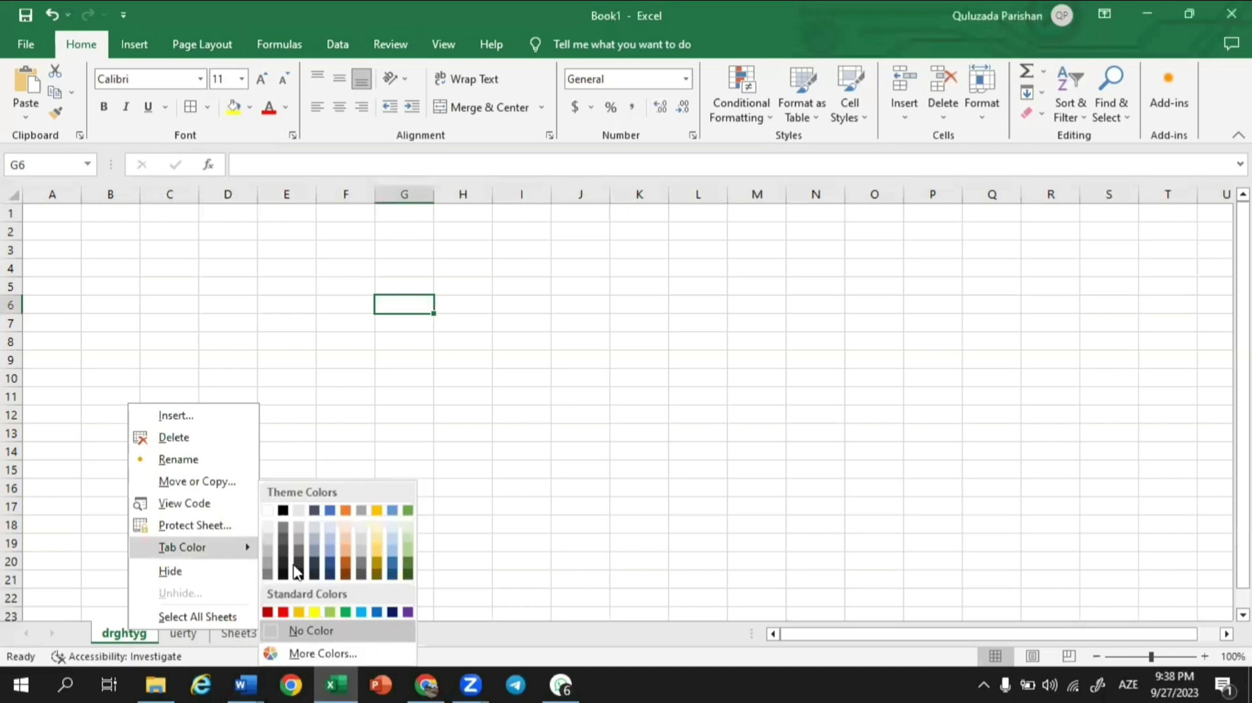
click(282, 611)
click(177, 634)
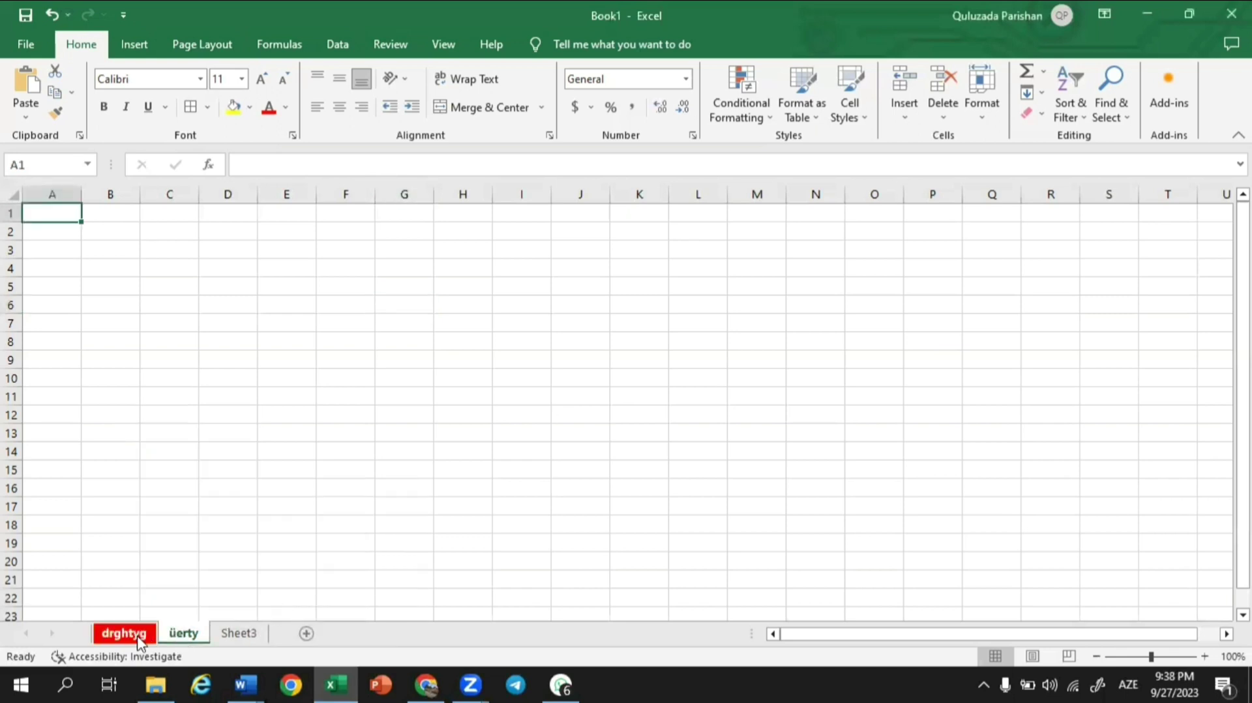
Group all sheets starting from the drghtyg sheet, and ungroup them again by switching between individual sheets.
click(138, 639)
right_click(139, 639)
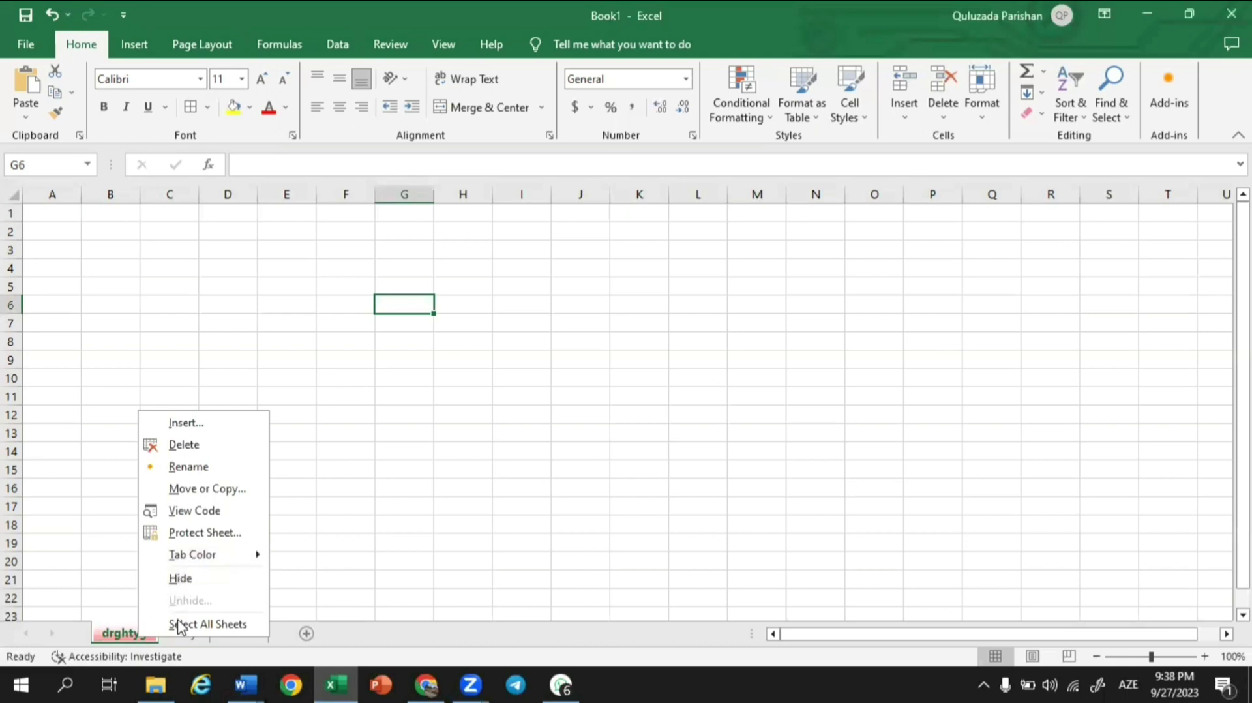
click(197, 625)
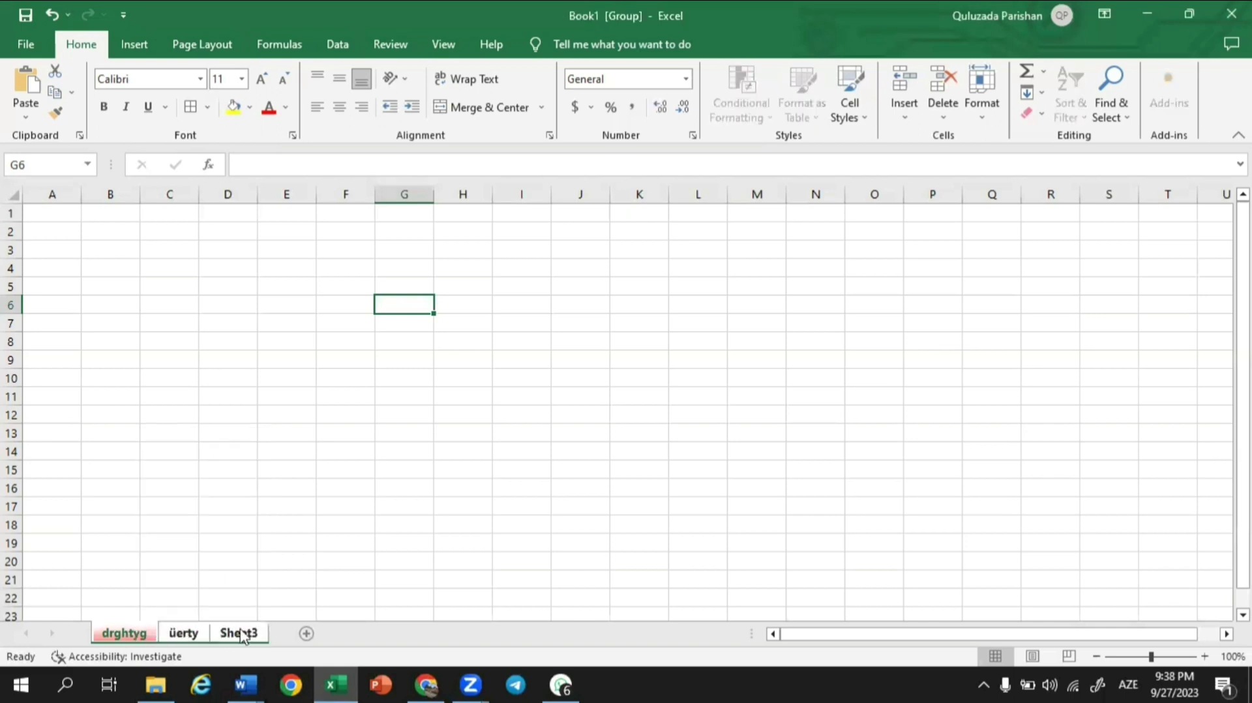
click(243, 633)
click(152, 632)
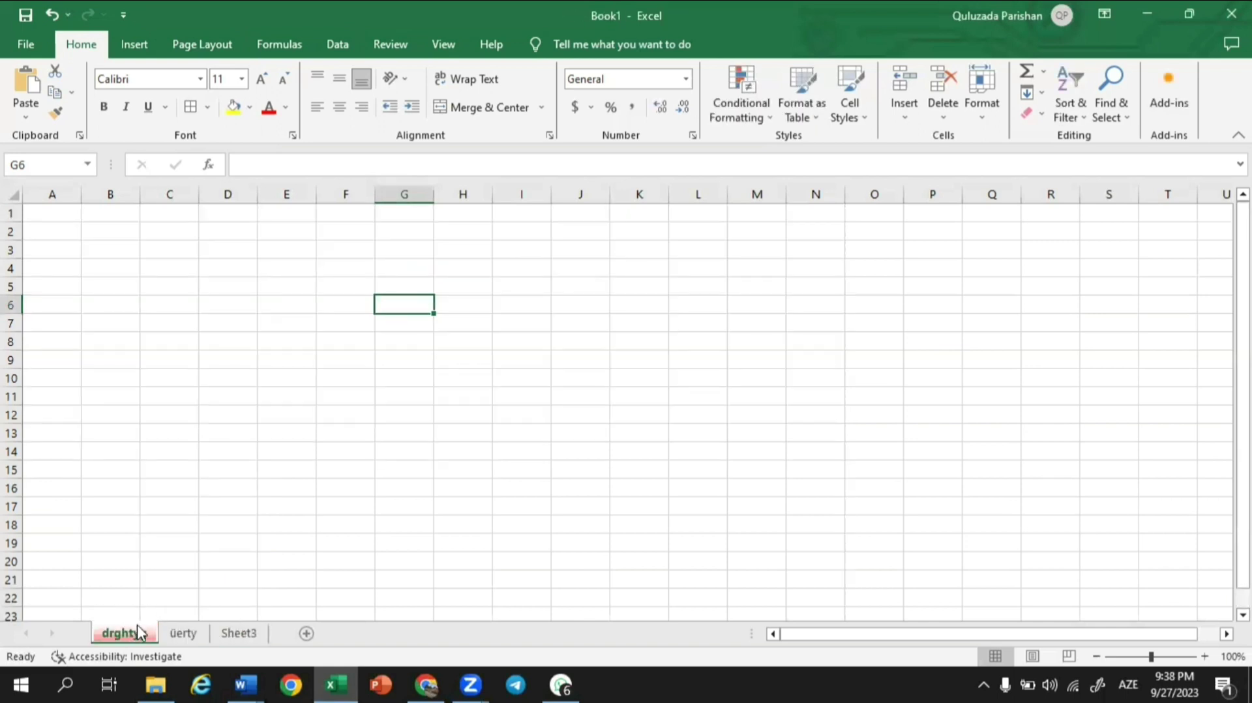
click(184, 633)
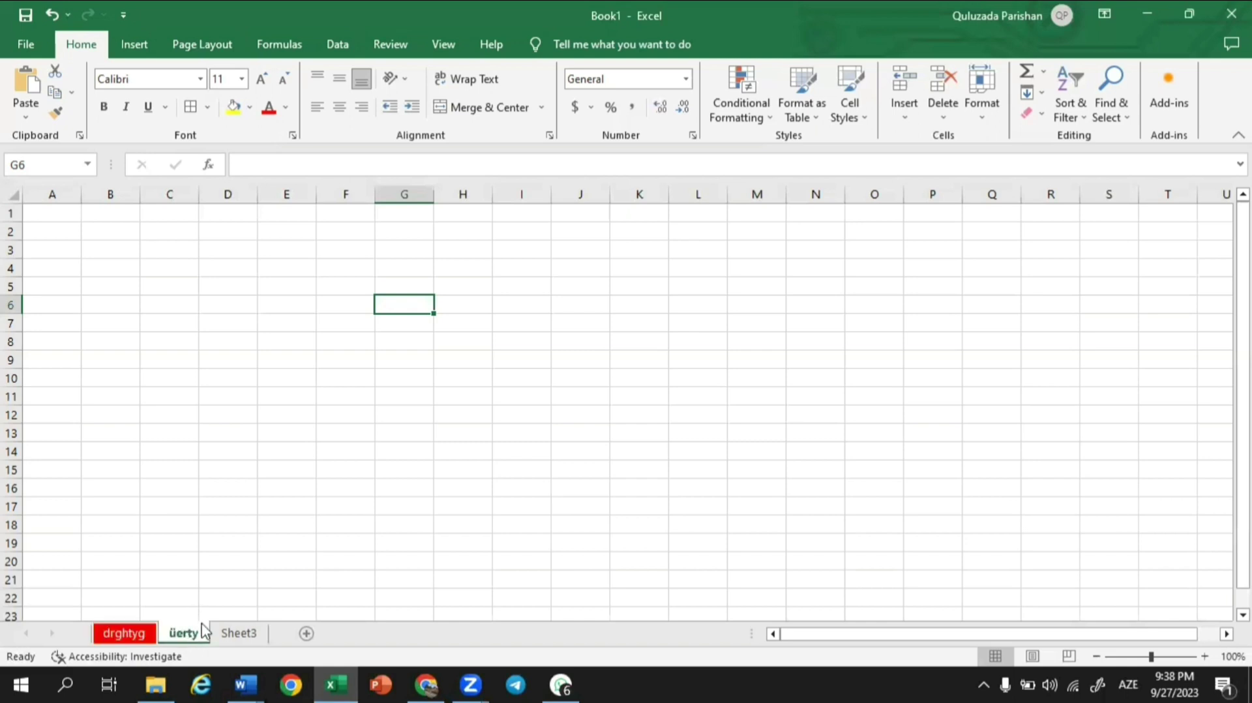
Select all sheets again from the drghtyg sheet, select cell C22 in the group, and return to the single drghtyg sheet.
click(138, 634)
right_click(137, 634)
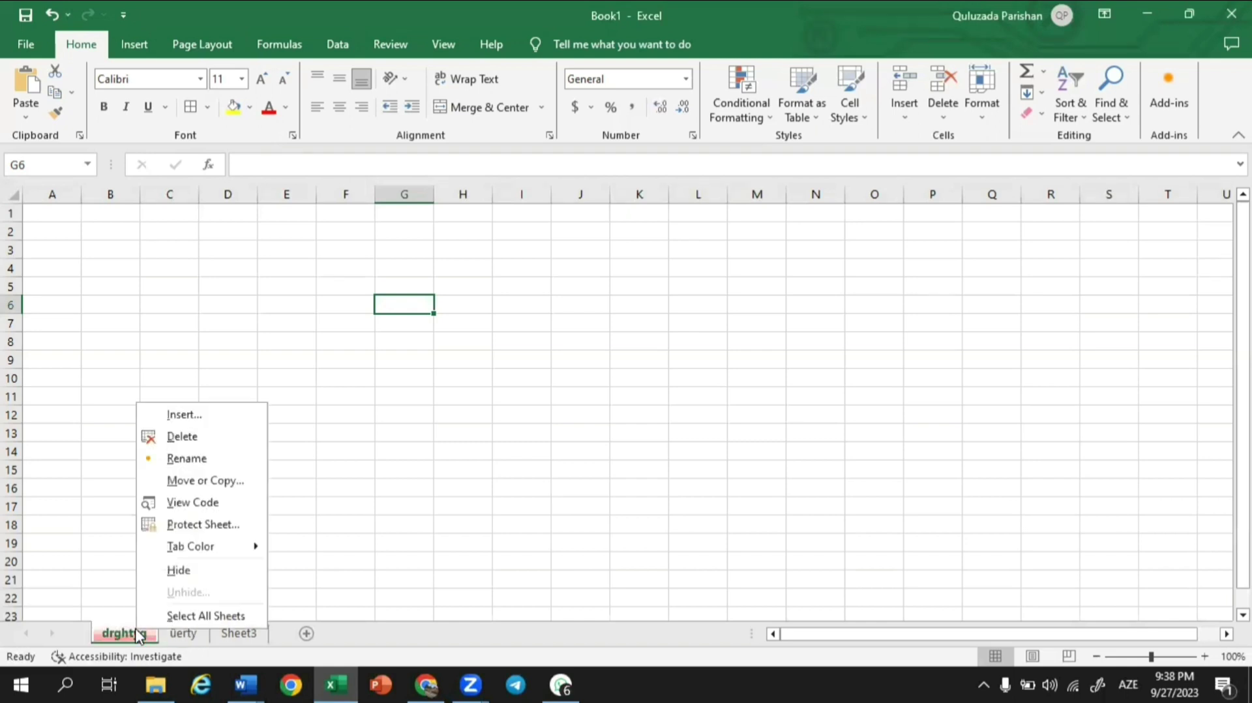
click(188, 614)
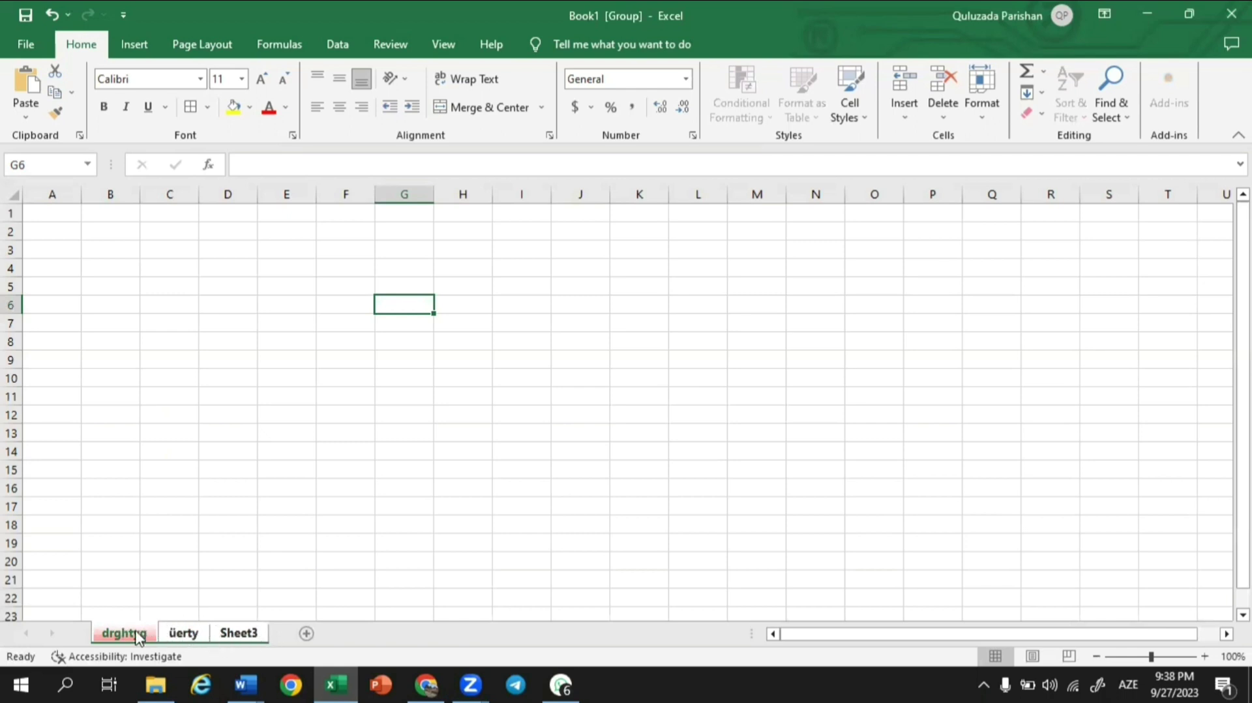
click(188, 595)
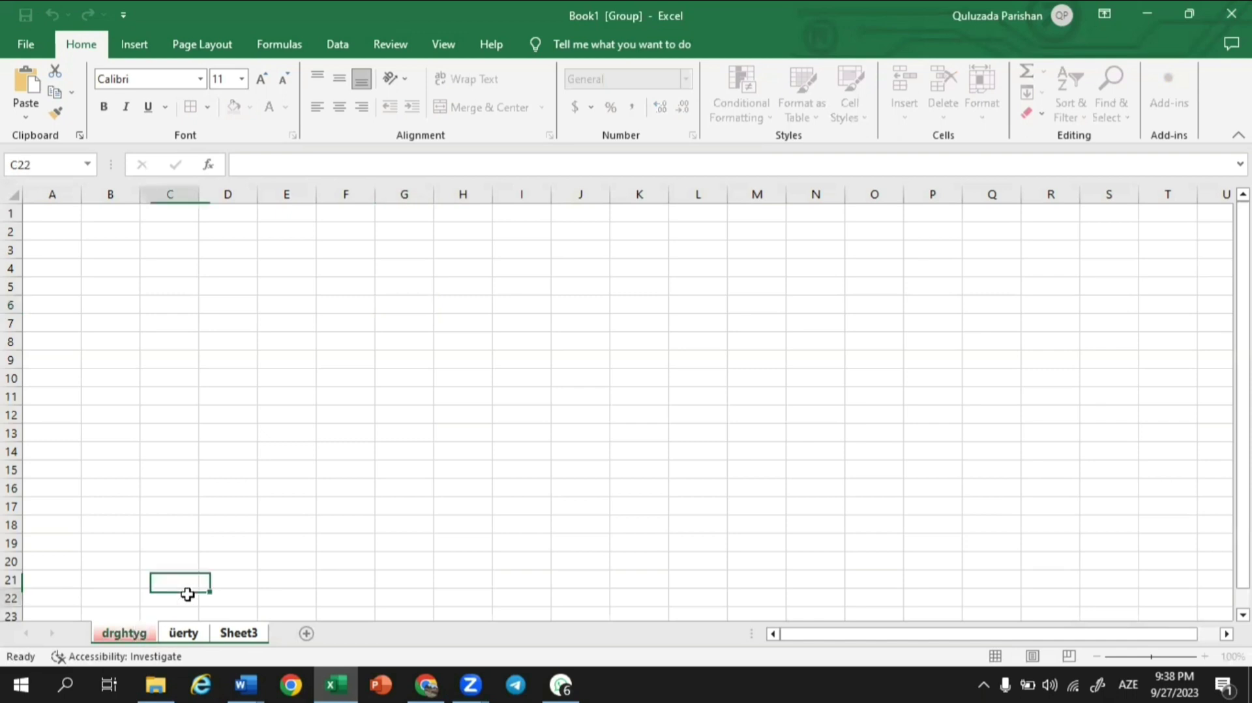
click(225, 632)
click(131, 630)
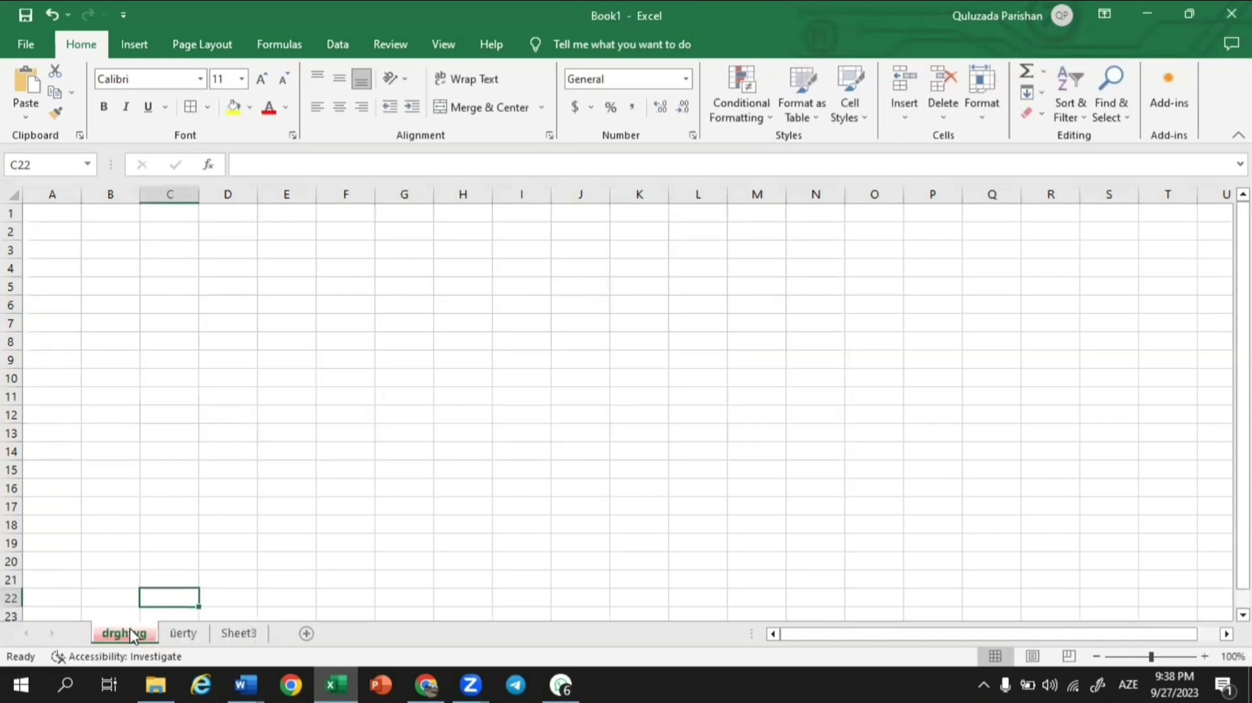
Rename the red drghtyg sheet to ukh, and delete that sheet from the workbook.
right_click(131, 629)
click(125, 632)
right_click(149, 636)
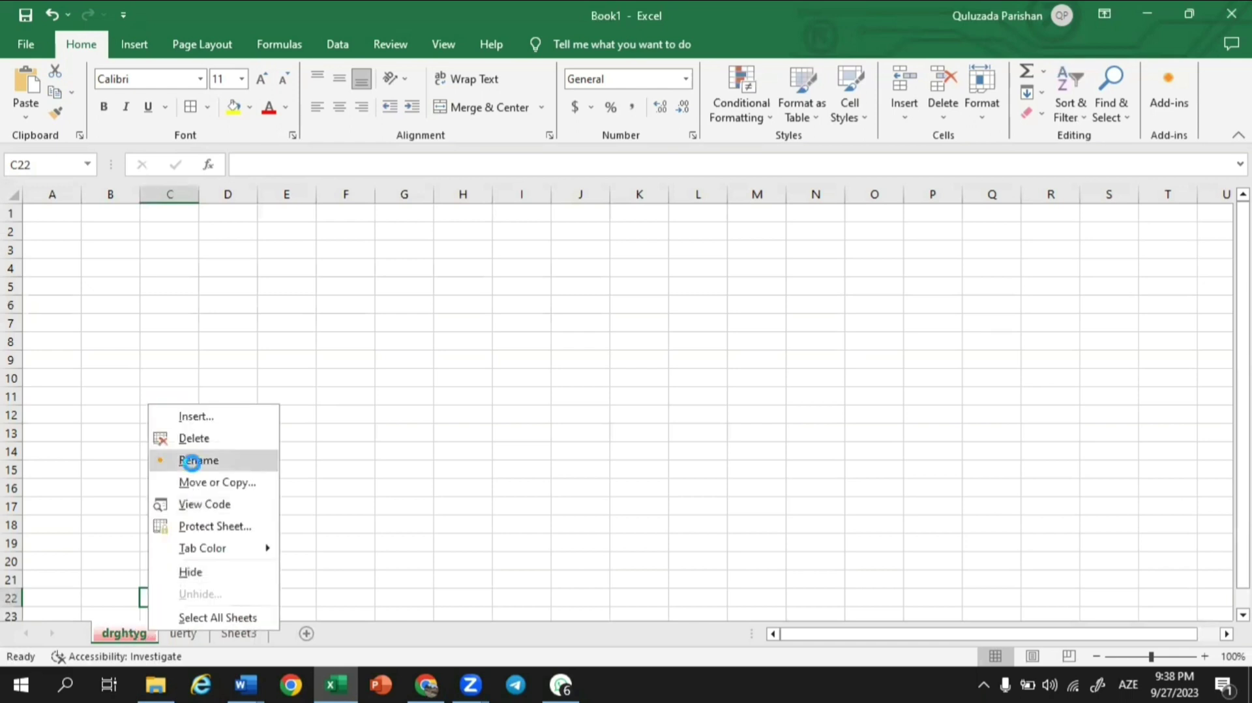
click(191, 461)
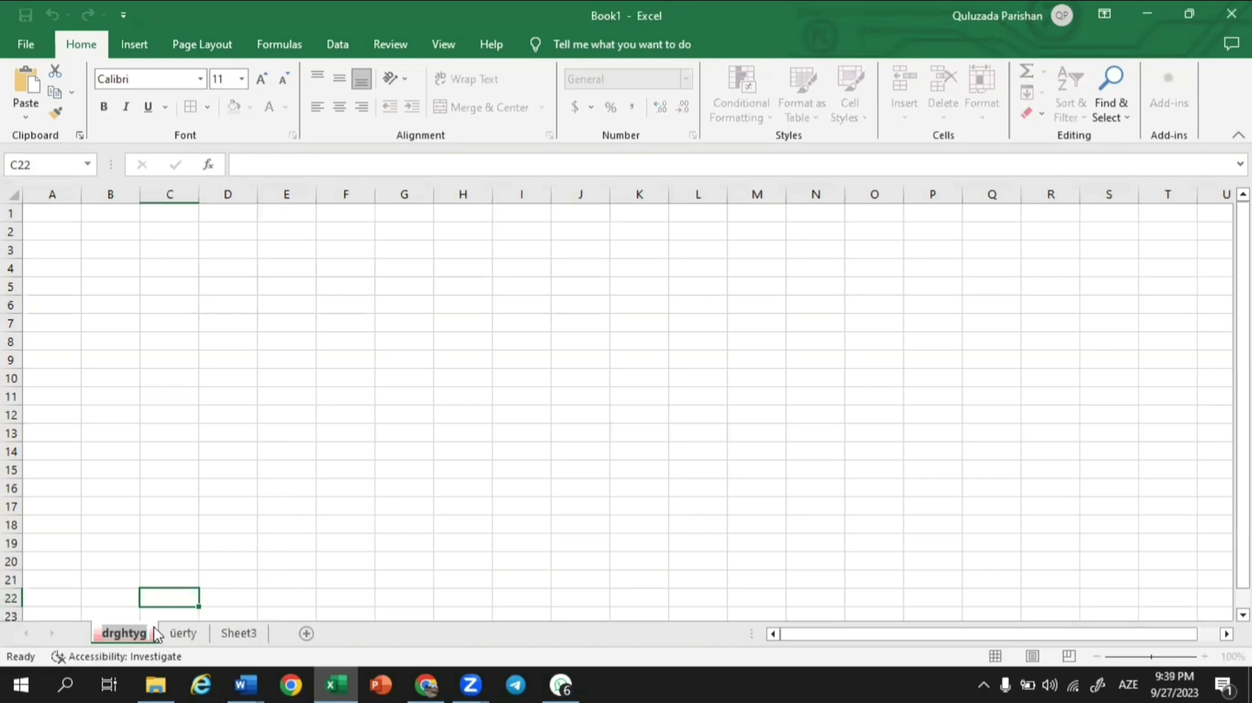
key(BackSpace)
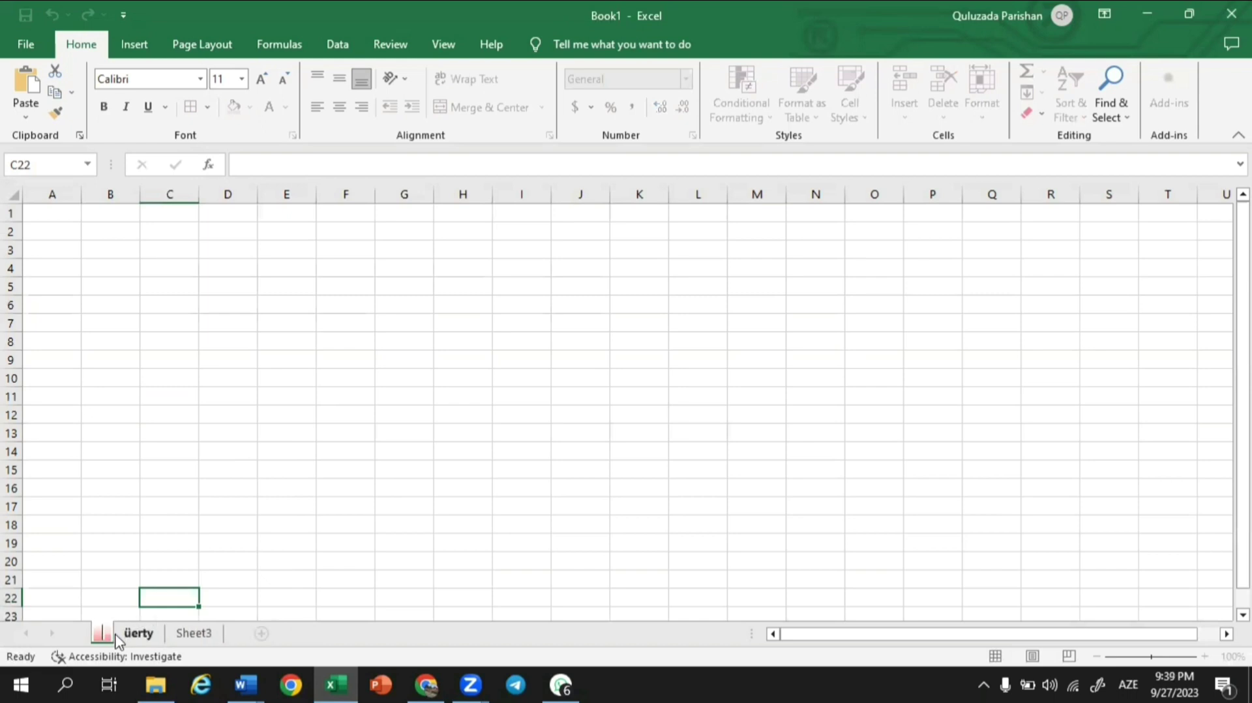
text(ukh)
key(Return)
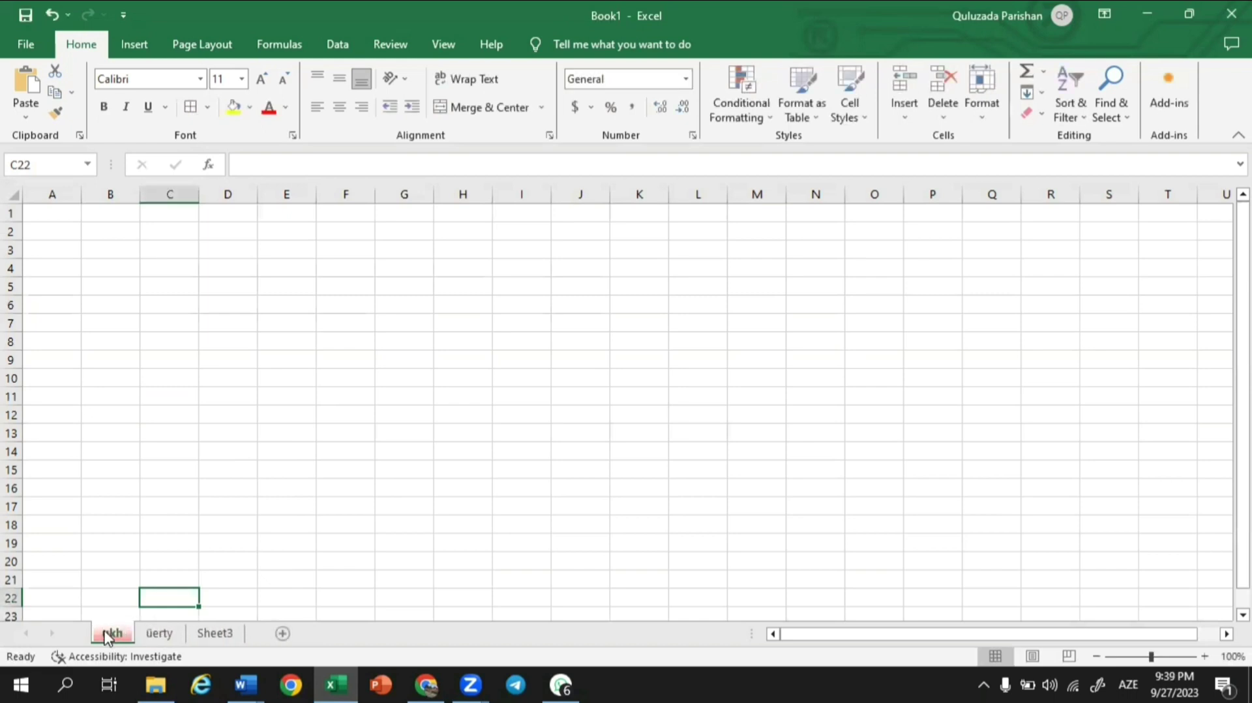
right_click(107, 636)
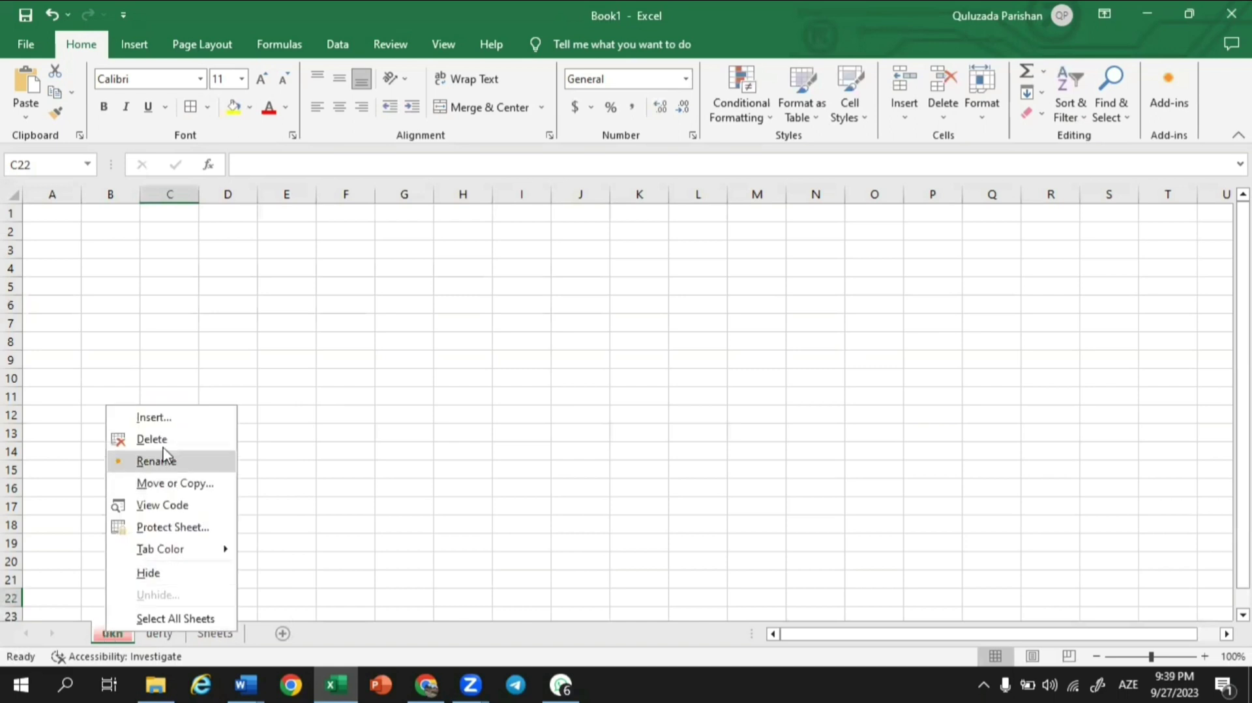
click(161, 438)
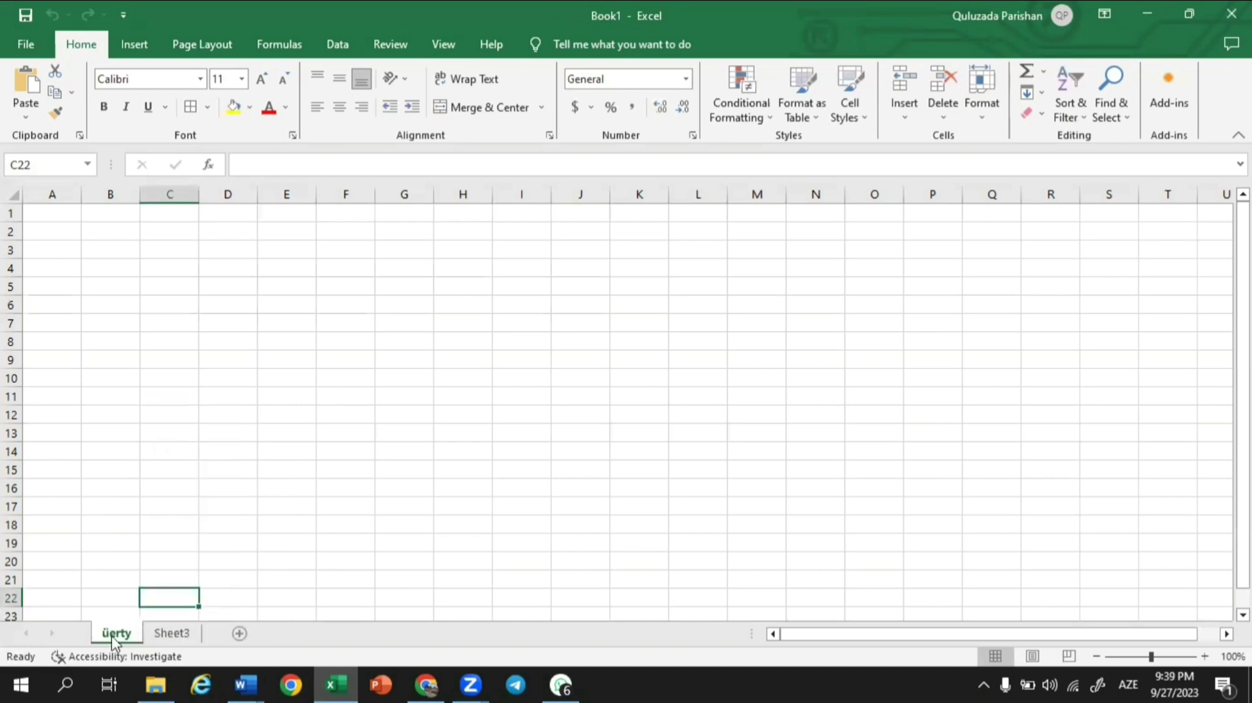
Try to give the üerty sheet a blank name, and dismiss the resulting message.
double_click(116, 633)
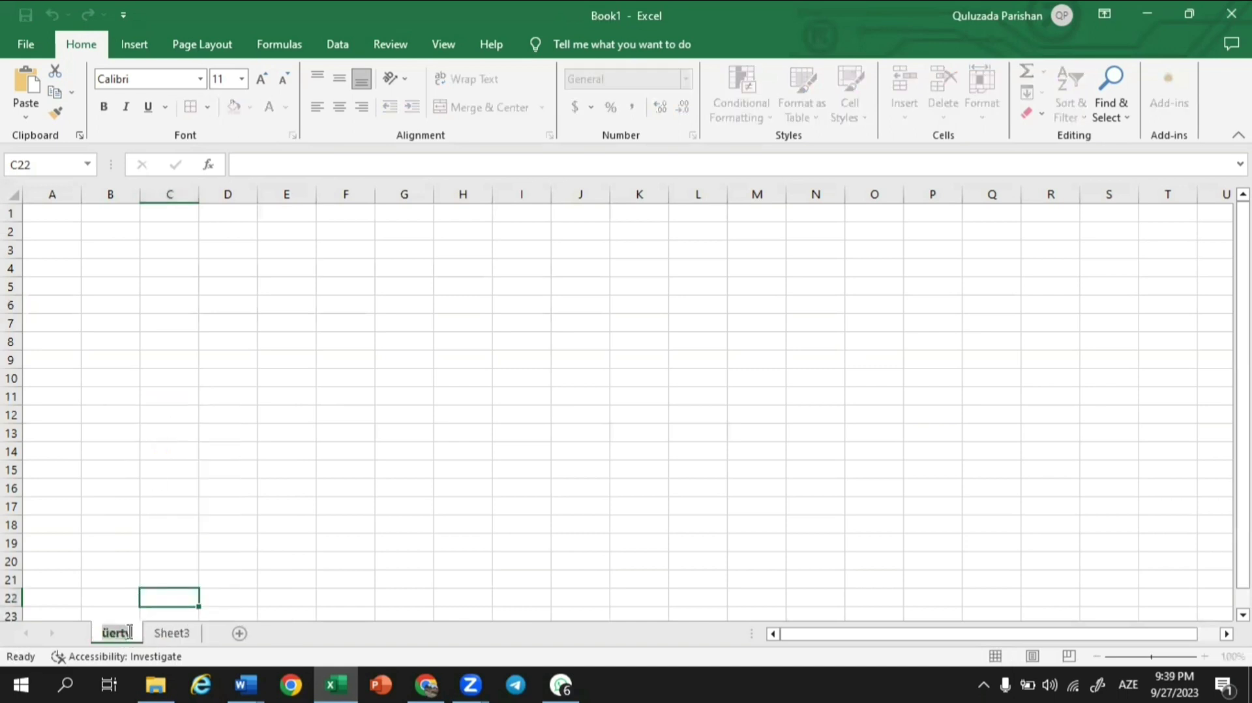
key(BackSpace)
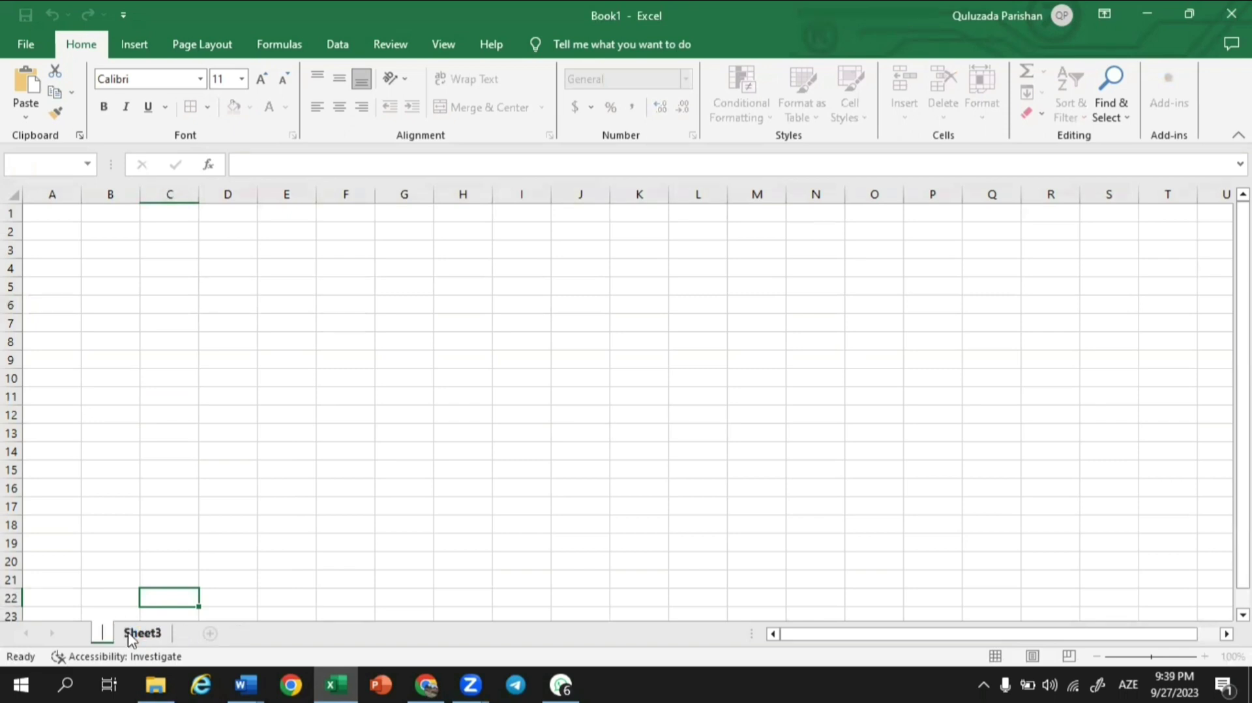
key(Return)
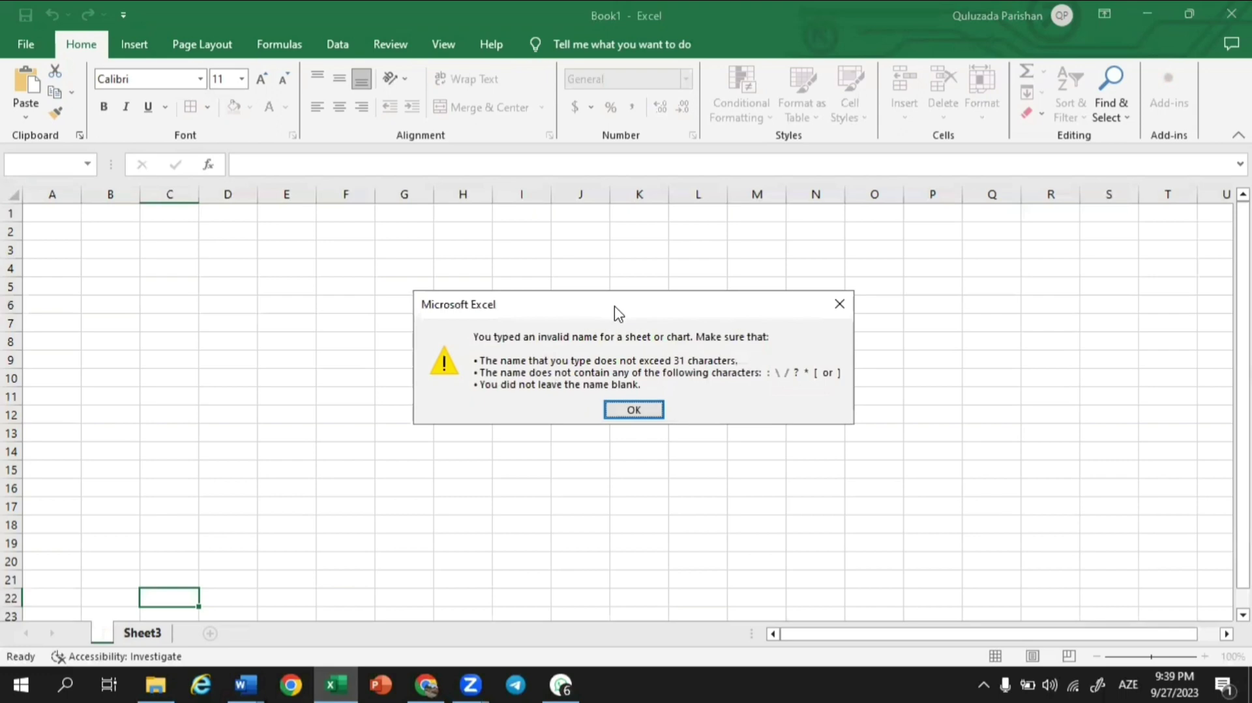
drag(618, 314, 503, 363)
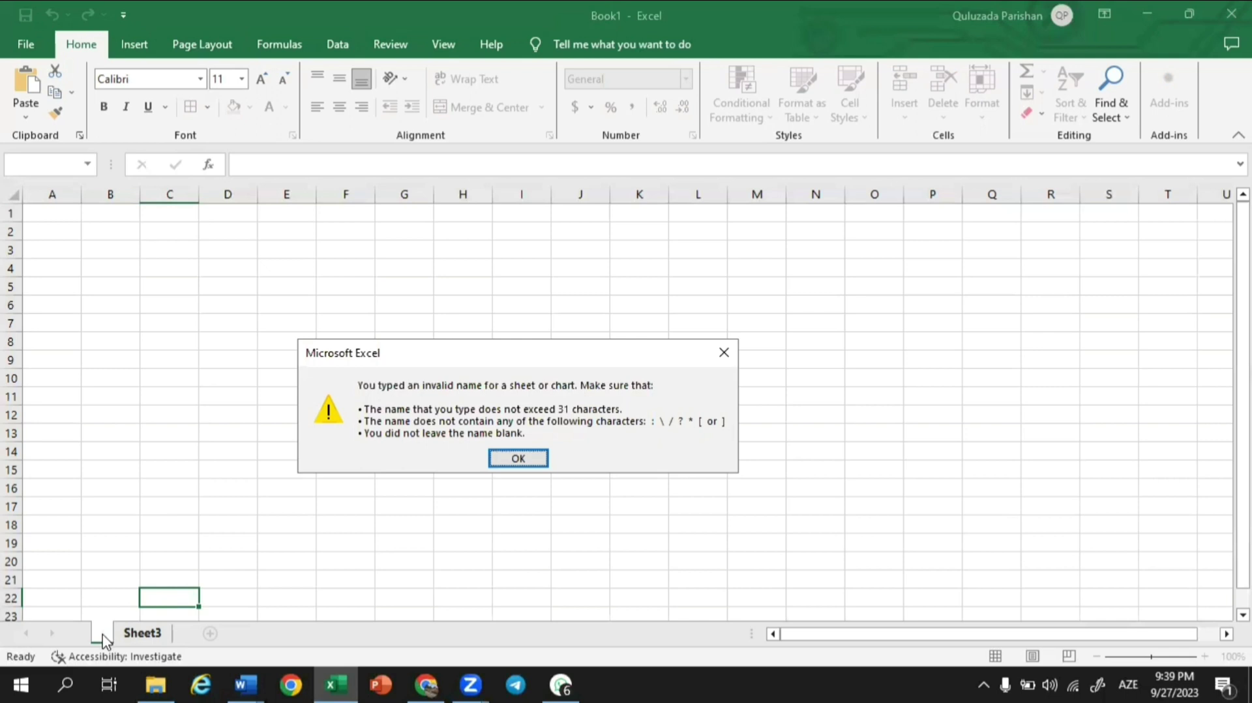
click(720, 356)
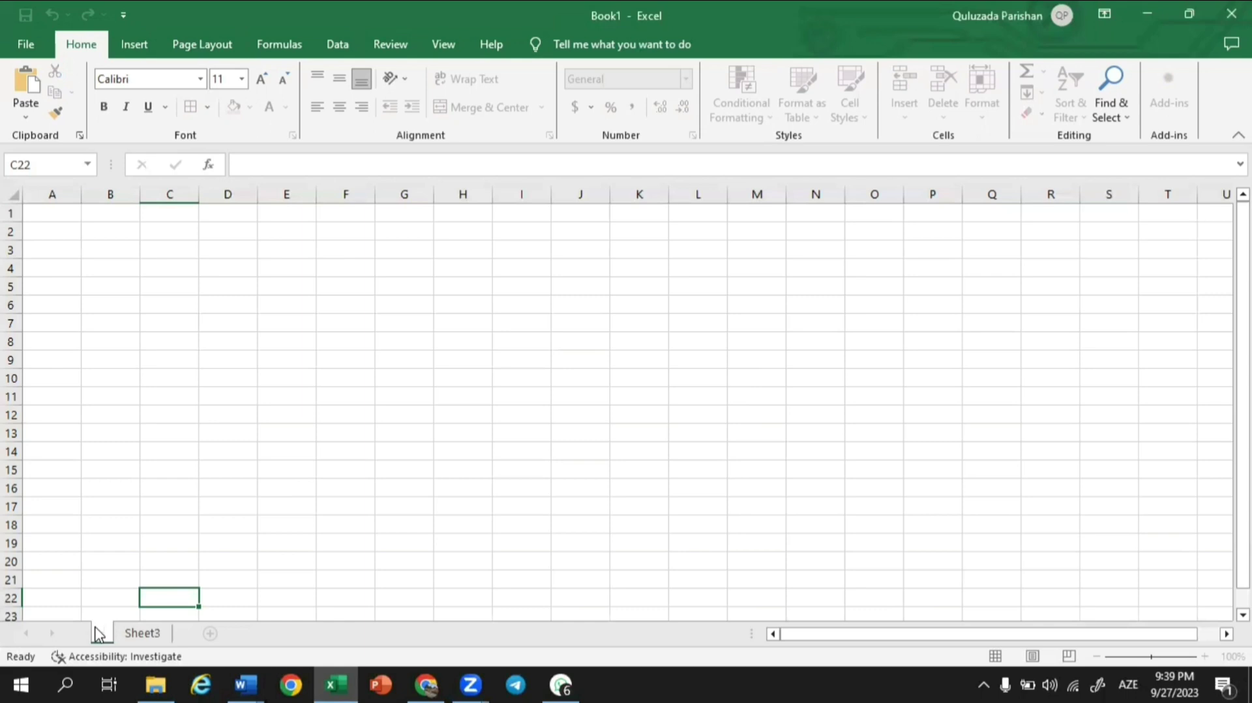
Try the blank sheet name once more, and name the first sheet dfg instead.
key(Return)
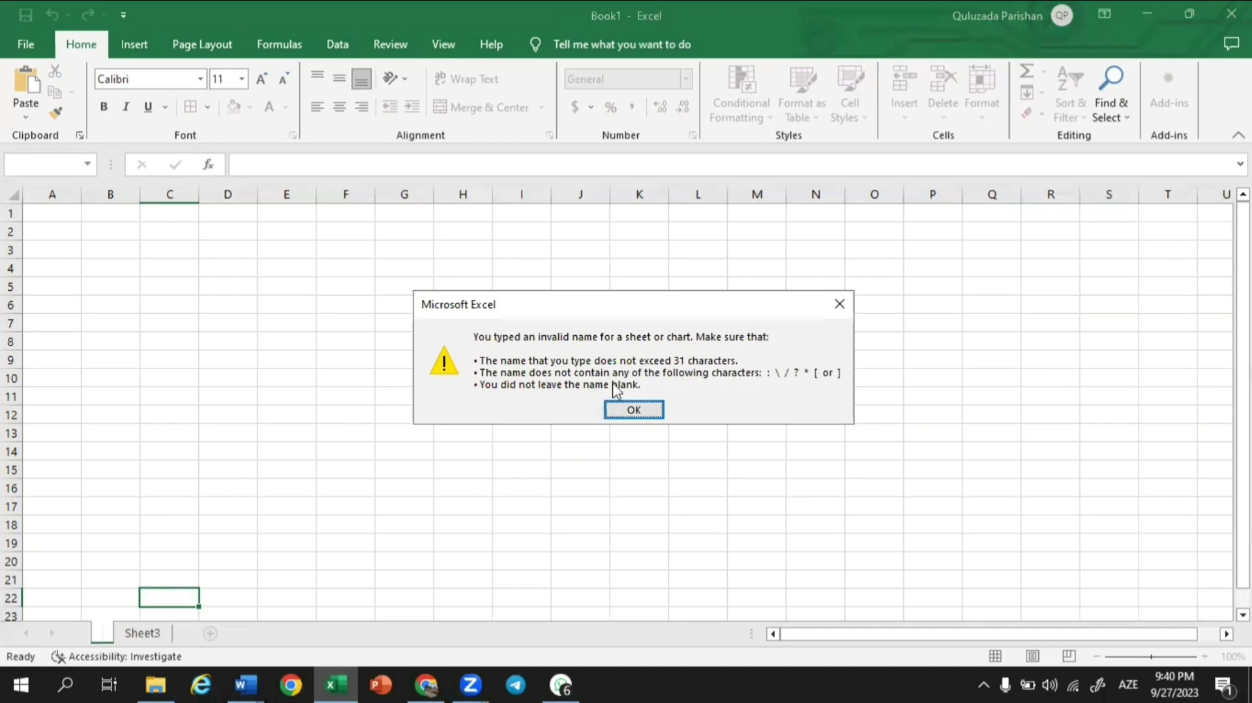
click(852, 302)
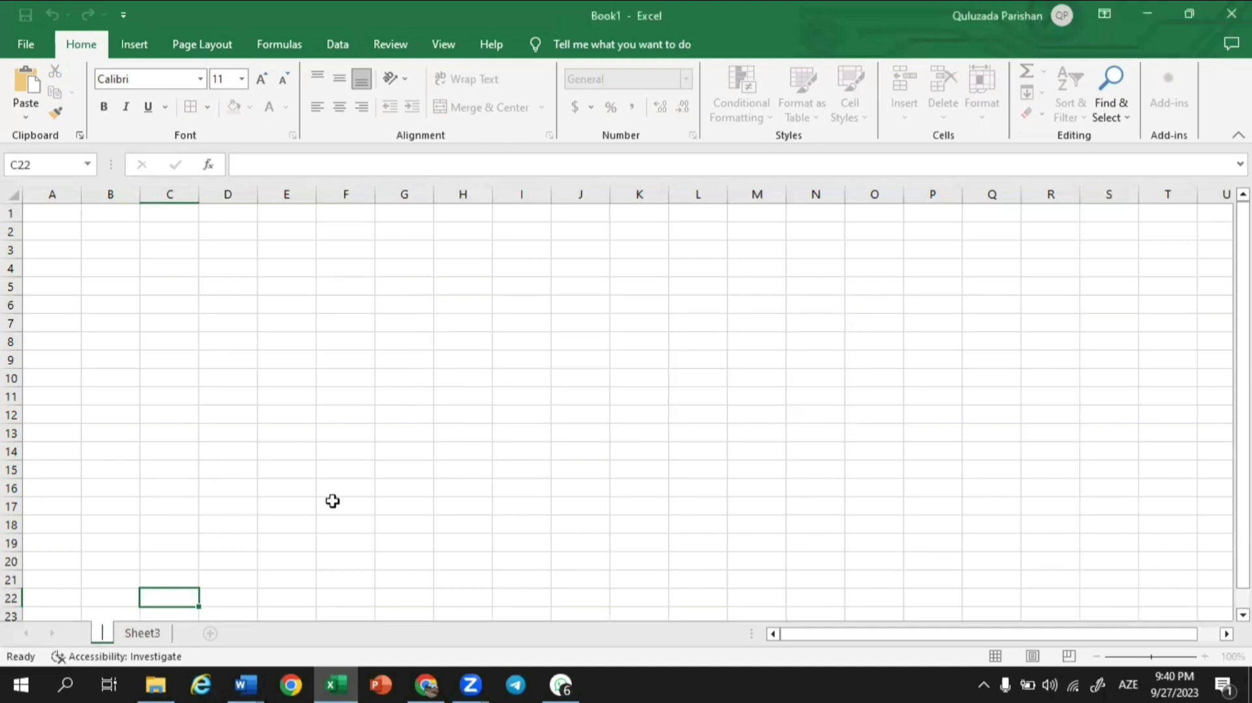
text(dfg)
key(Return)
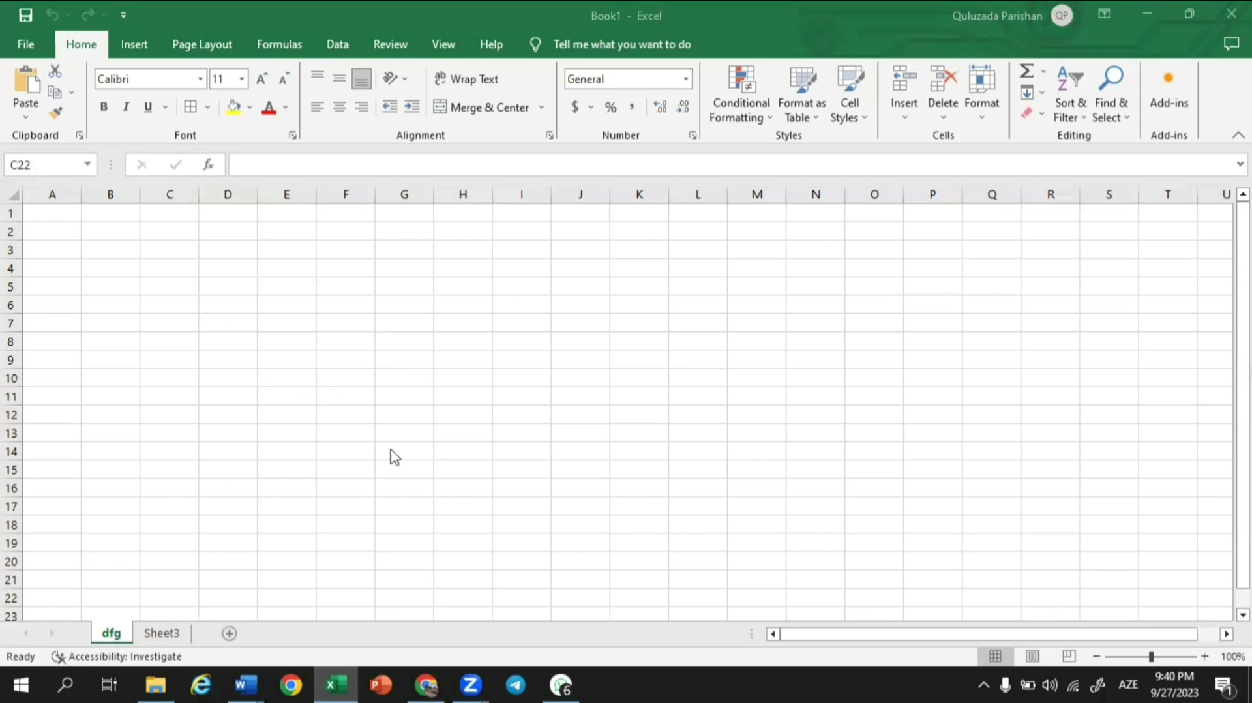
Select whole columns A, B, C, D and E one after another on the dfg sheet.
click(62, 194)
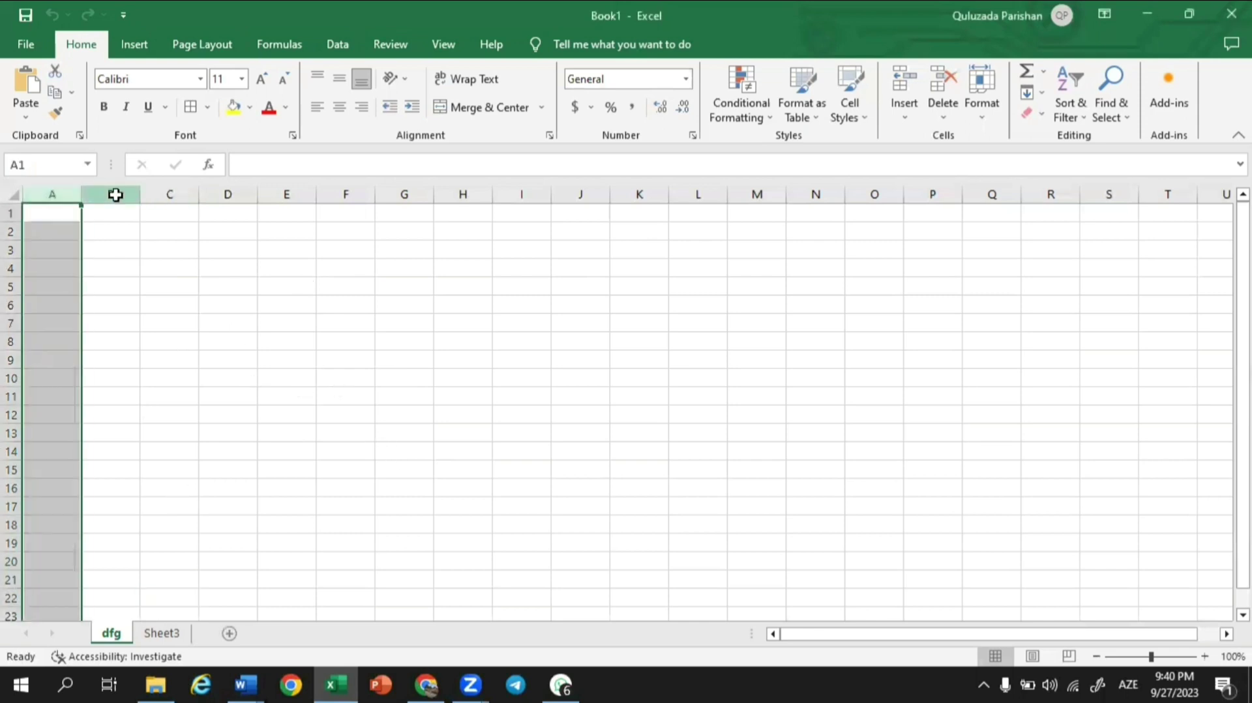
click(112, 195)
click(183, 188)
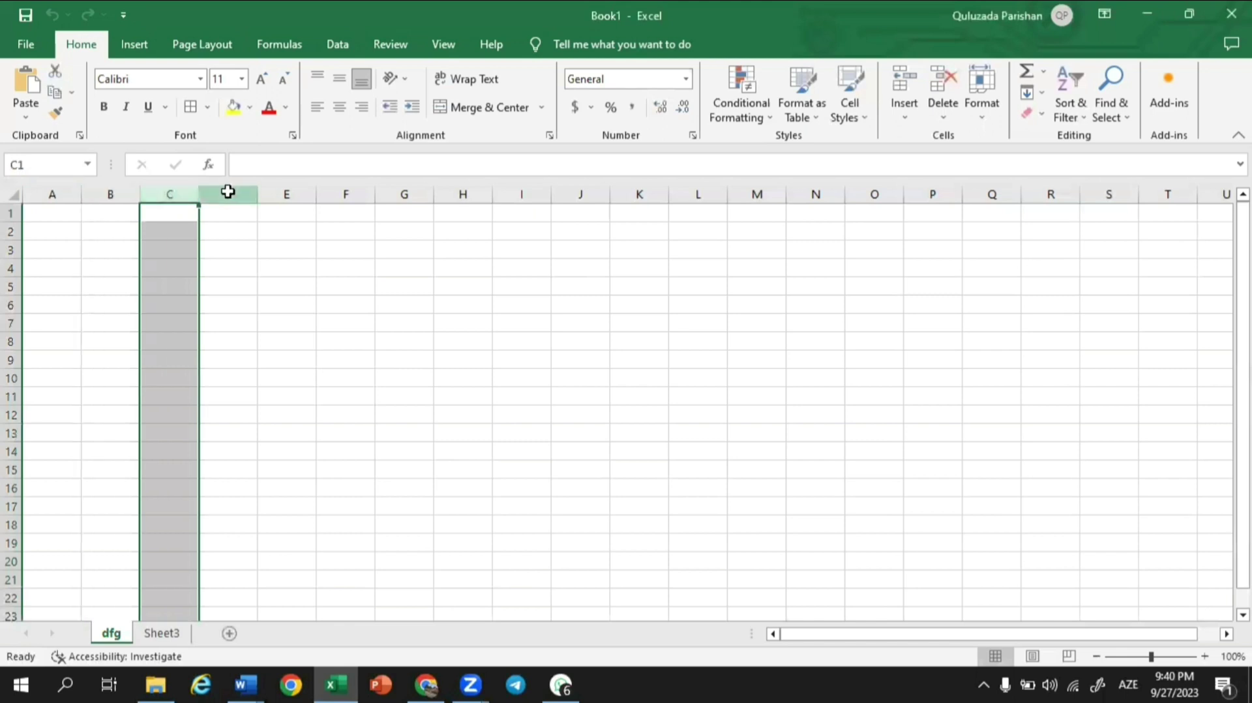
click(226, 191)
click(272, 194)
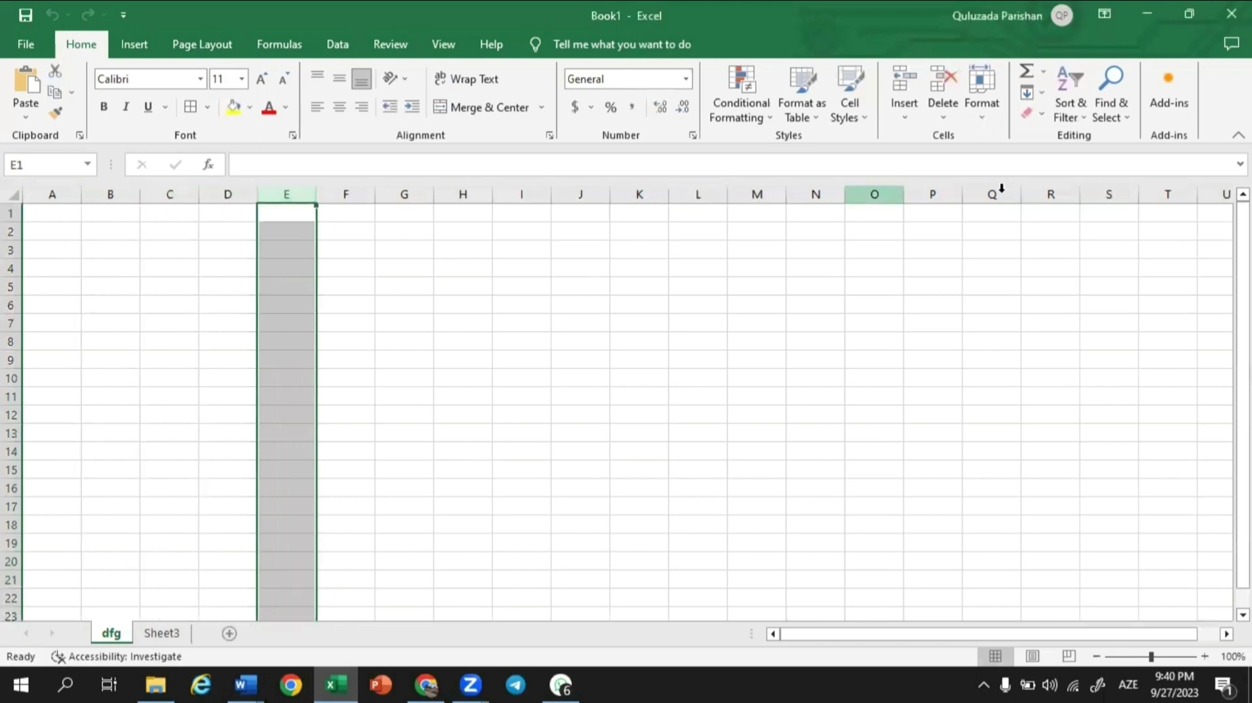
Examine how columns are lettered beyond Z by moving along row 1 from column R to cell BB1.
click(1059, 188)
key(Right)
key(Right)
key(Right)
key(Right)
key(Right)
key(Right)
key(Right)
key(Right)
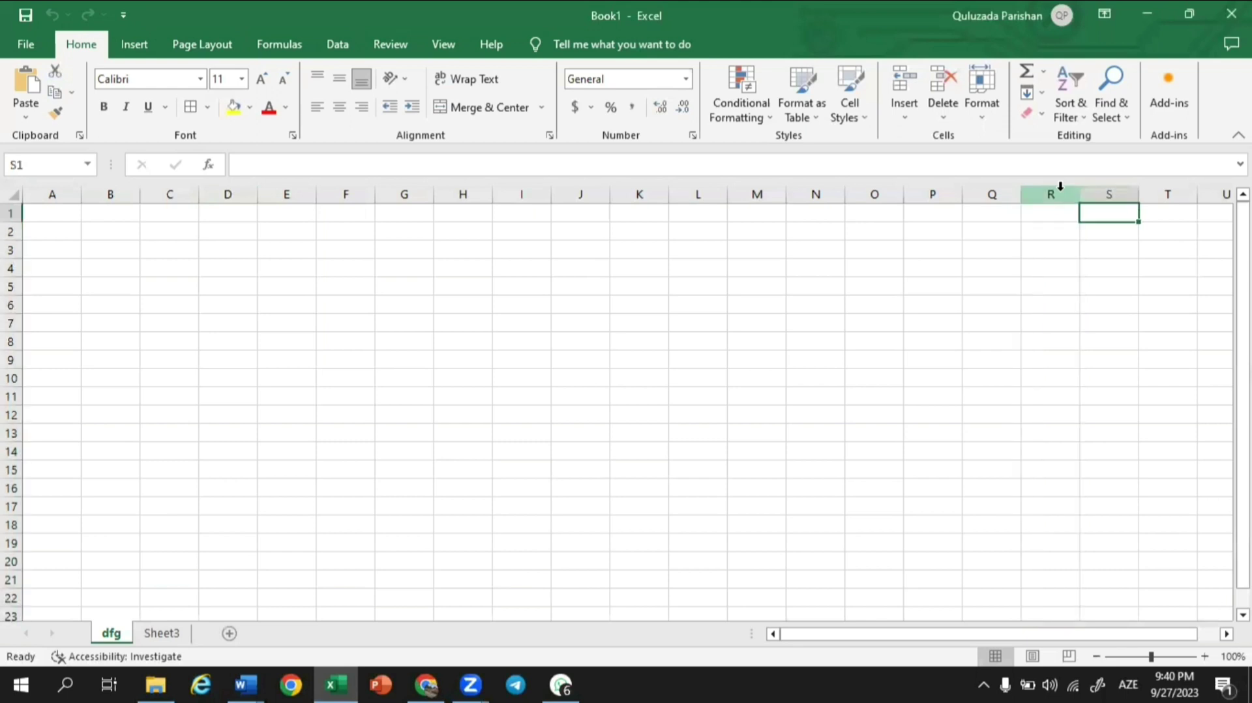
key(Right)
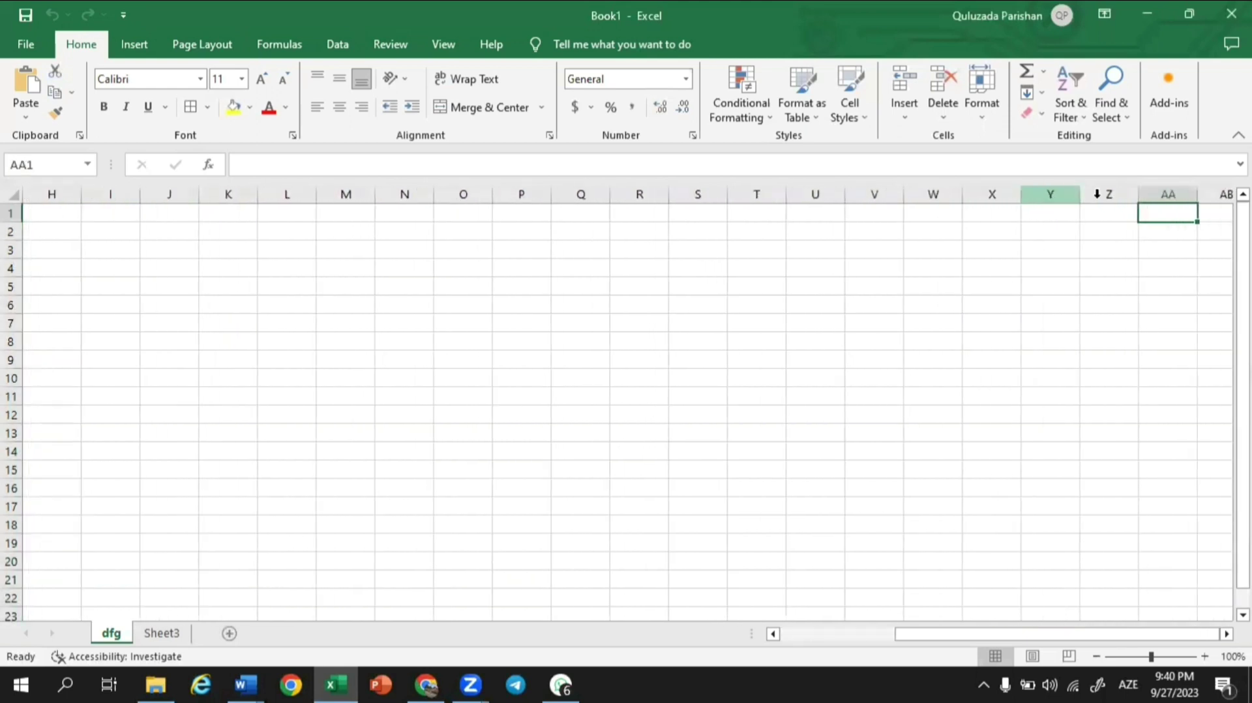
click(1111, 191)
key(Right)
click(1119, 191)
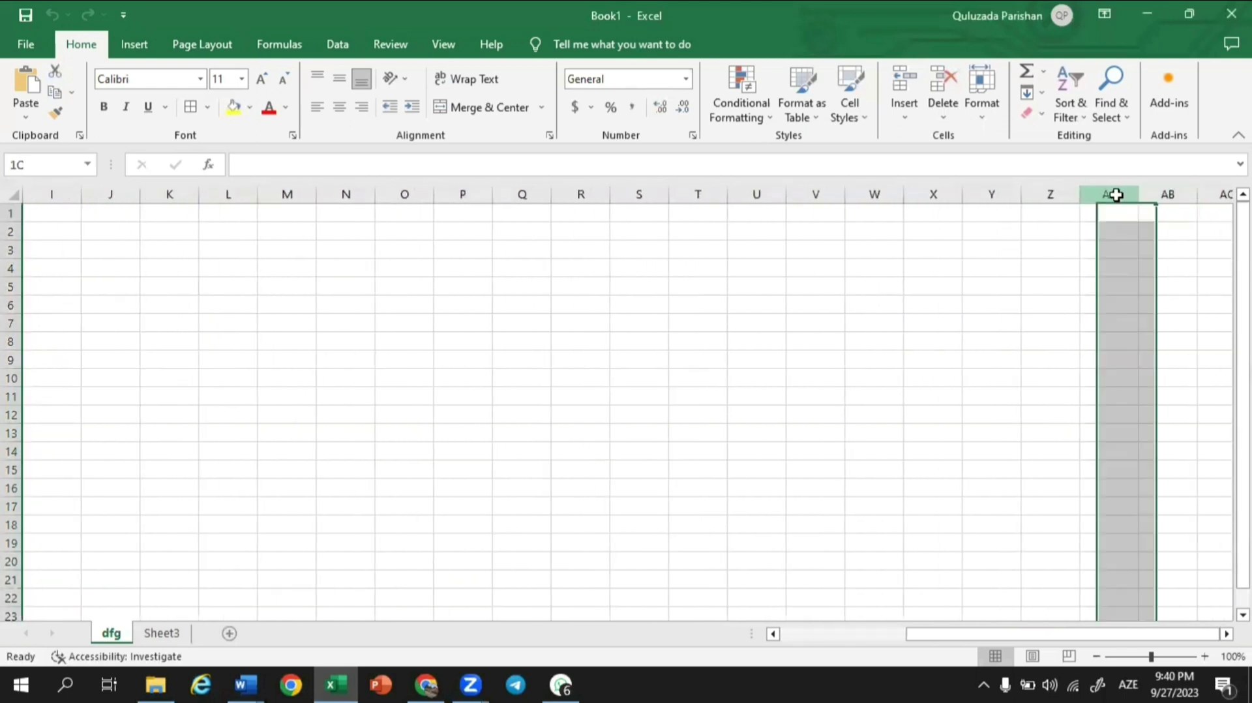
key(Right)
key(Right)
key(Right)
key(Right)
key(Right)
key(Right)
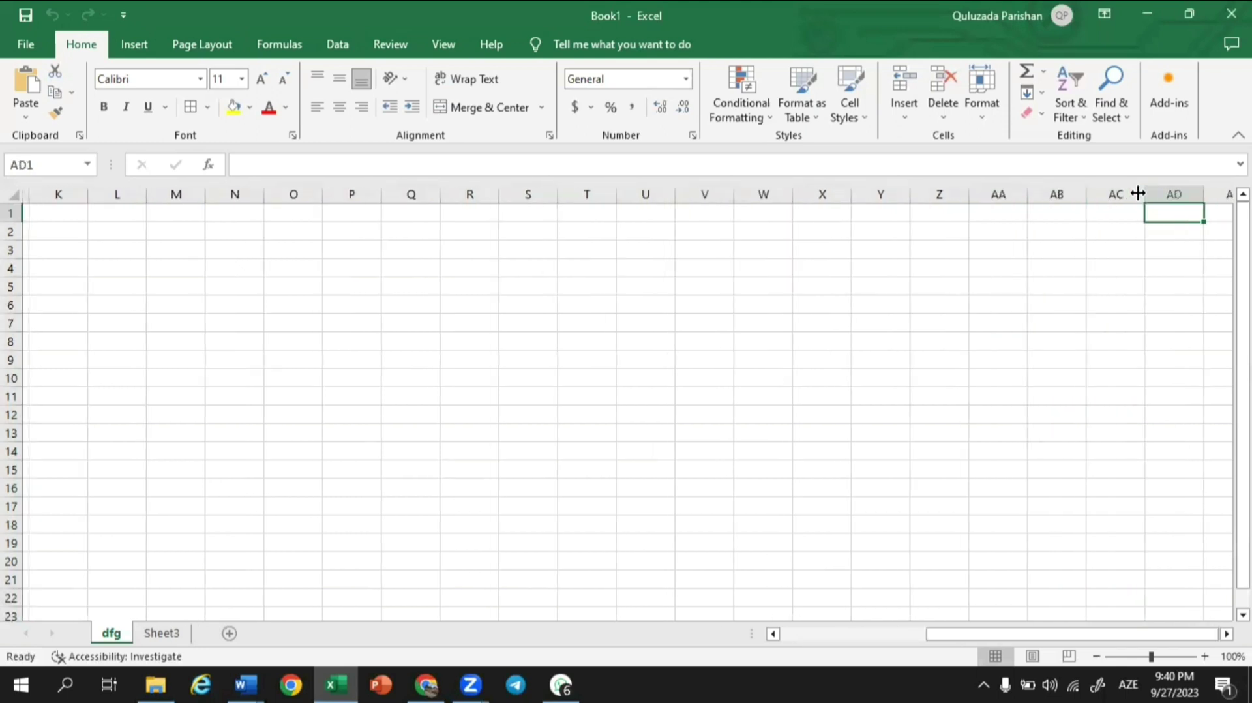
key(Right)
key(Right)
key(Right)
key(Right)
key(Right)
key(Right)
key(Right)
key(Right)
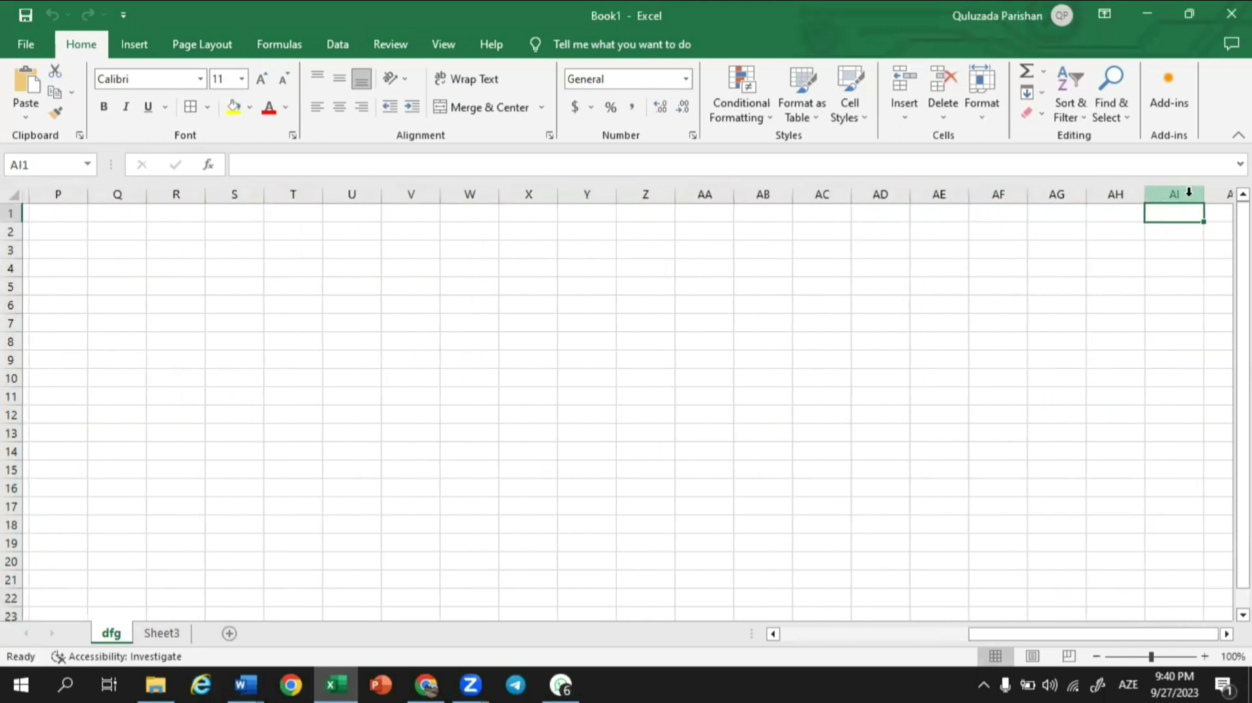
key(Right)
key(Right)
key(Right)
key(Right)
key(Right)
key(Right)
key(Right)
key(Right)
key(Right)
key(Right)
key(Right)
key(Right)
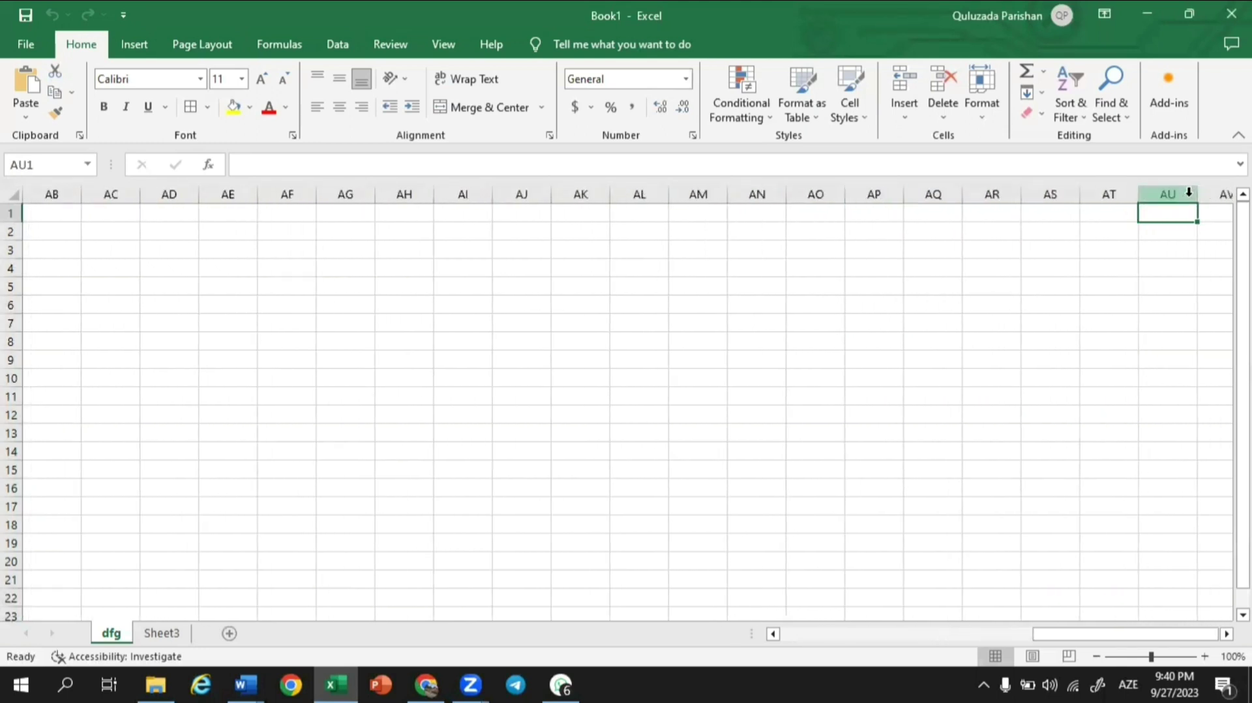
key(Right)
key(Right)
key(Right)
key(Right)
key(Right)
key(Right)
key(Right)
key(Right)
key(Right)
key(Right)
key(Right)
key(Right)
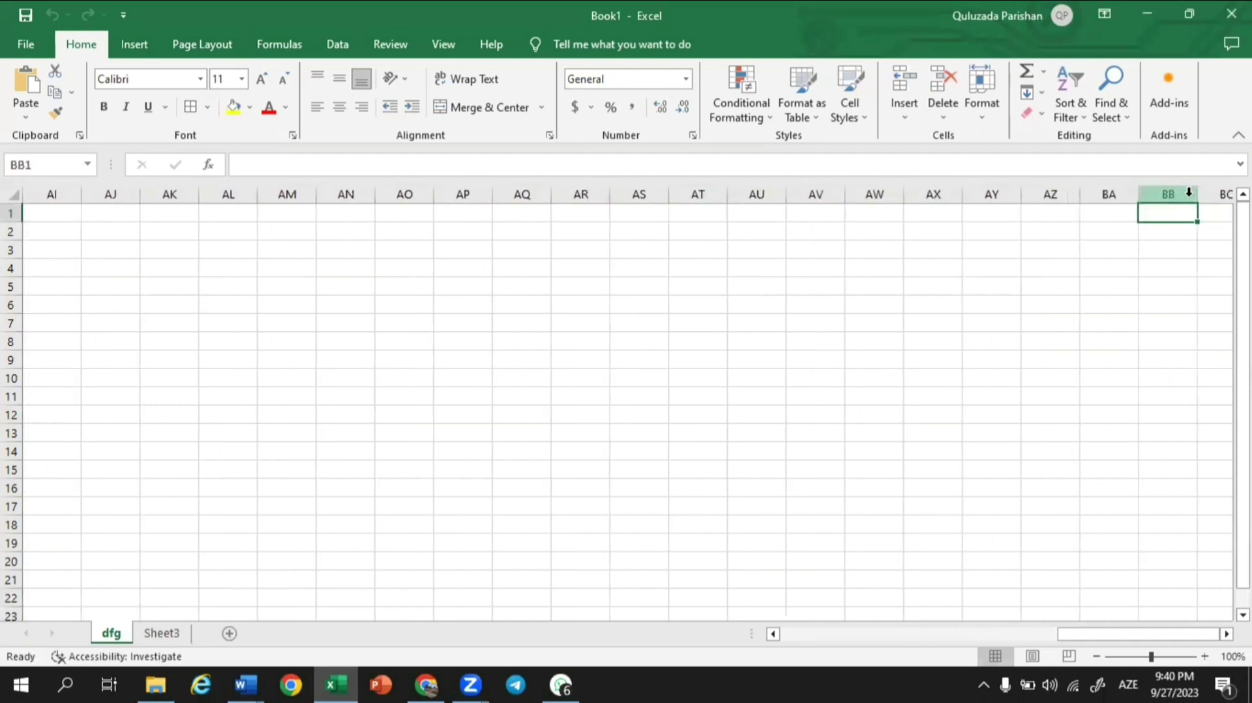
Examine how the column letters continue through the B series by moving along row 1 from BB1 to CD1.
key(Right)
key(Right)
key(Right)
key(Right)
key(Right)
key(Right)
key(Right)
key(Right)
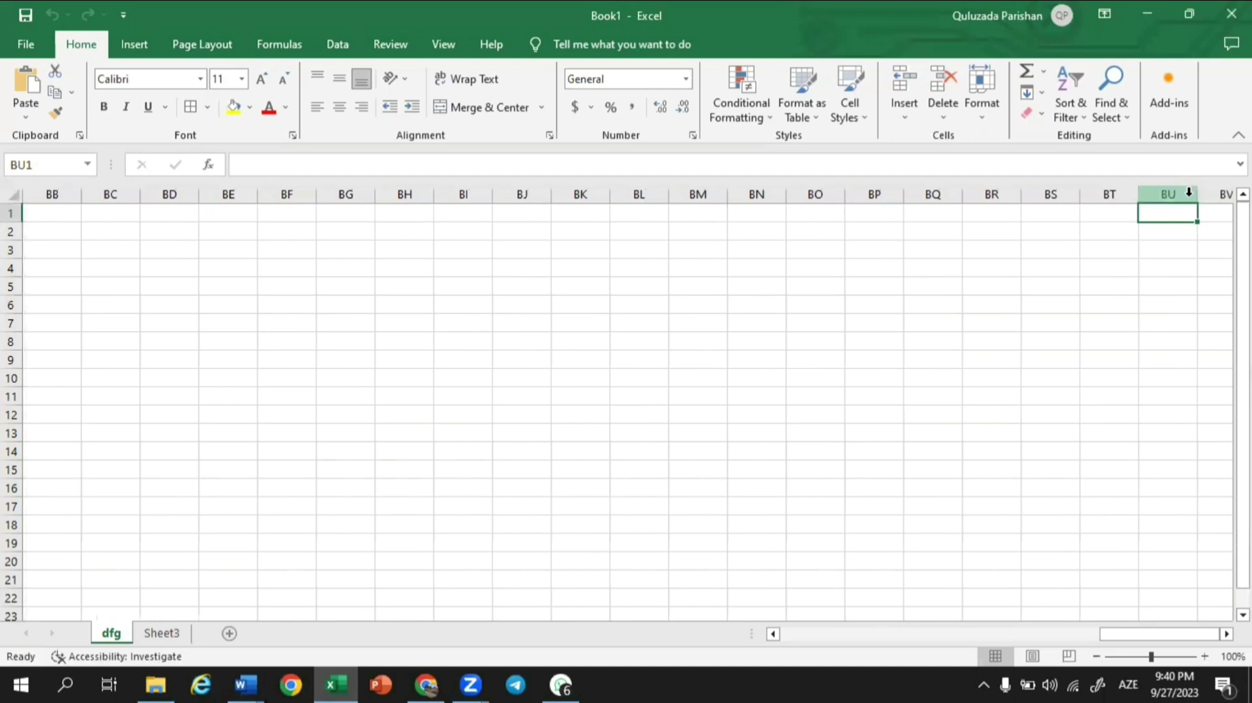
key(Right)
key(Right)
key(Right)
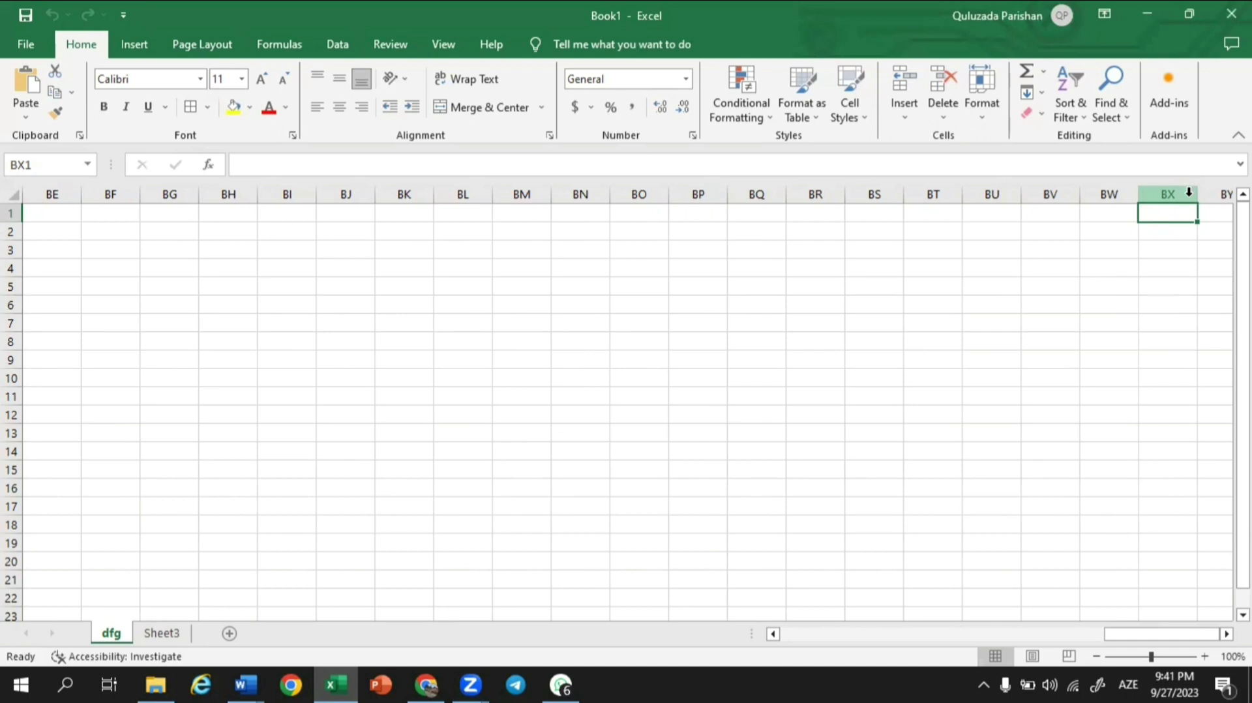
key(Right)
key(Right)
key(Right)
key(Right)
key(Right)
key(Right)
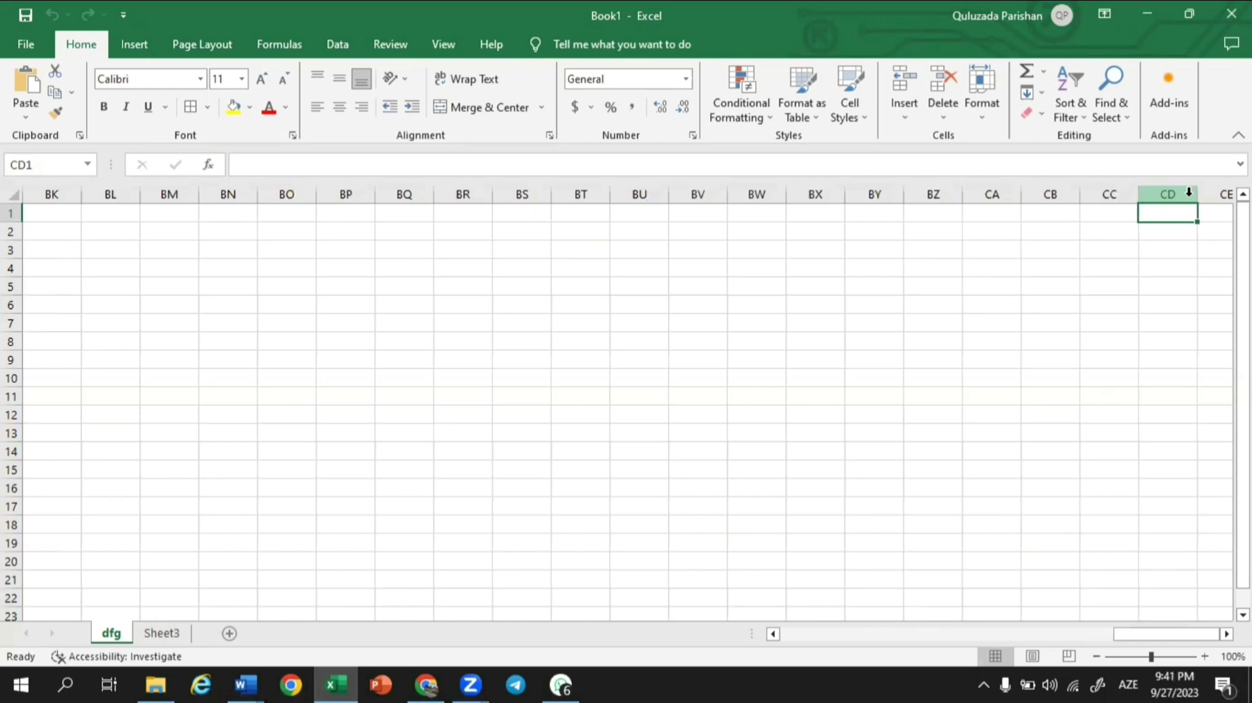
Jump to the last column of the sheet in row 1 and return to cell A1.
key(ctrl+Right)
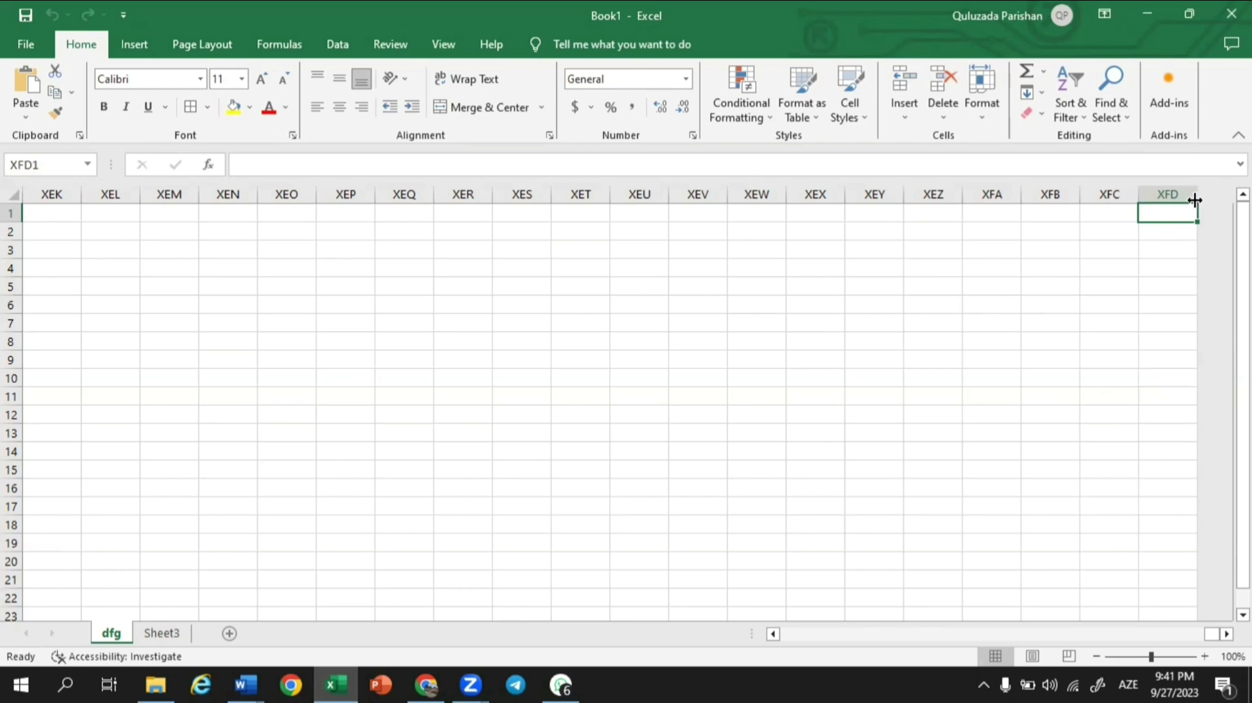
key(ctrl+Left)
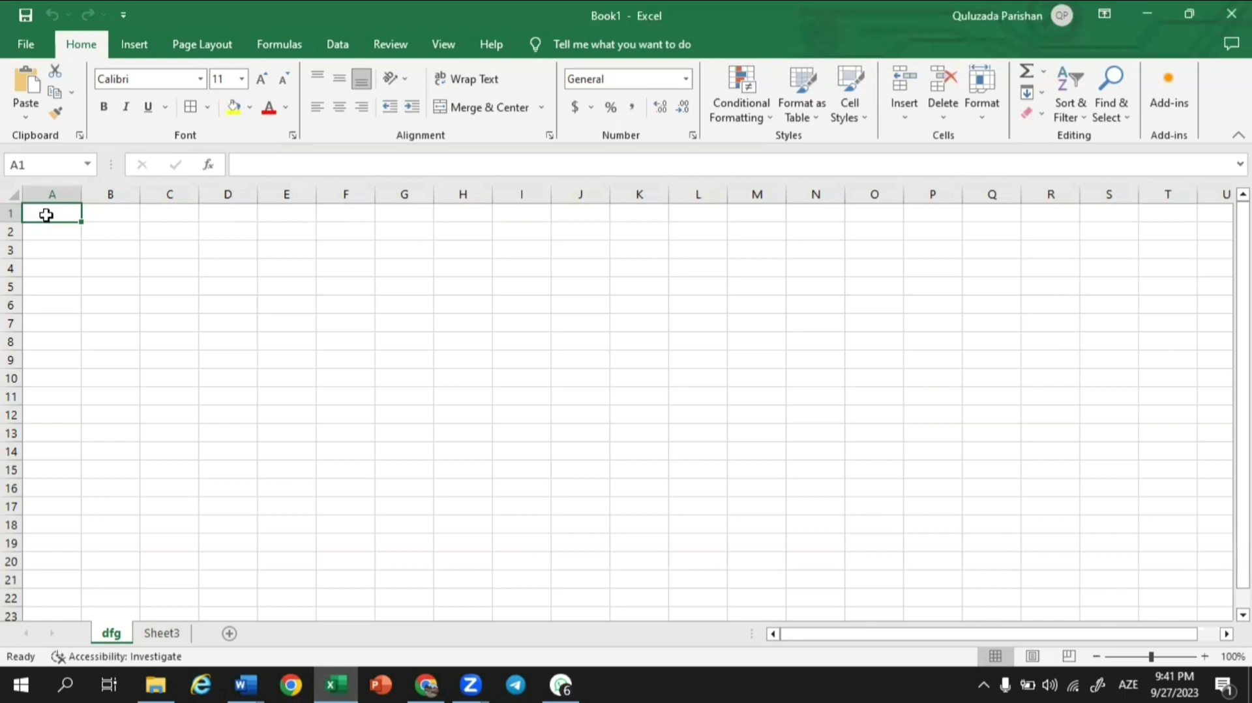
Select whole rows 2, 3 and 4, column B, and row 6 one after another to compare rows with columns.
click(10, 231)
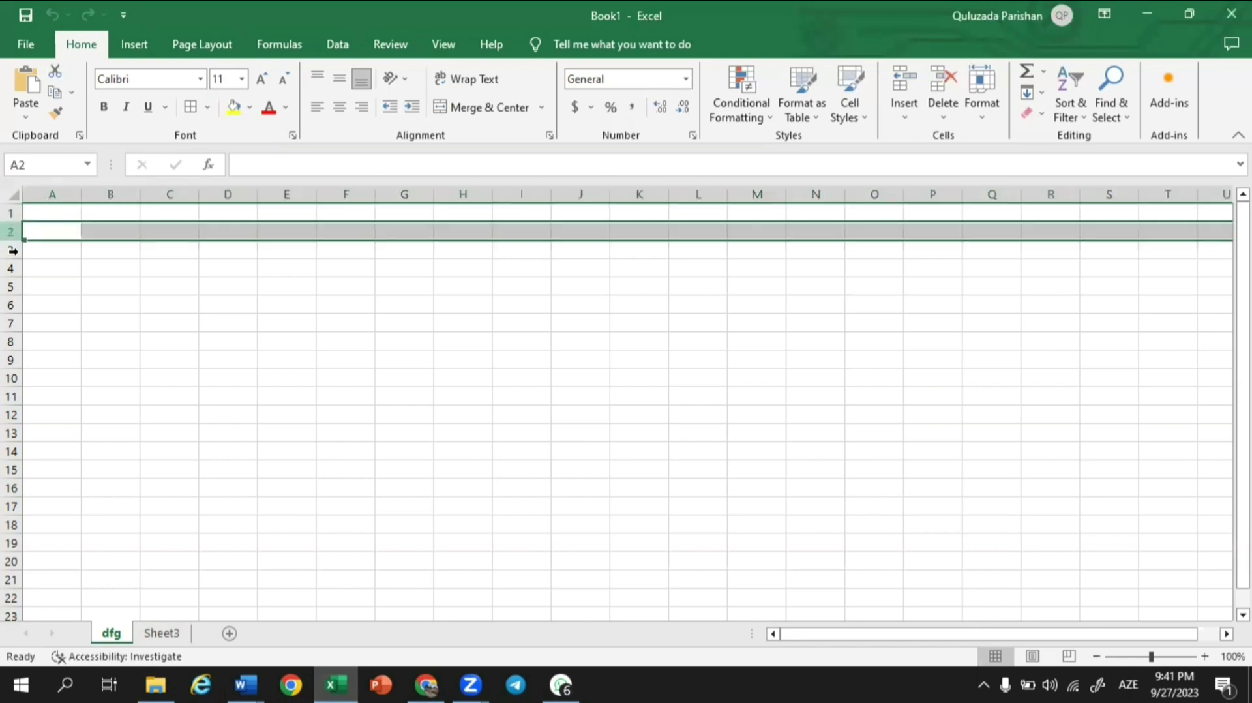
click(13, 252)
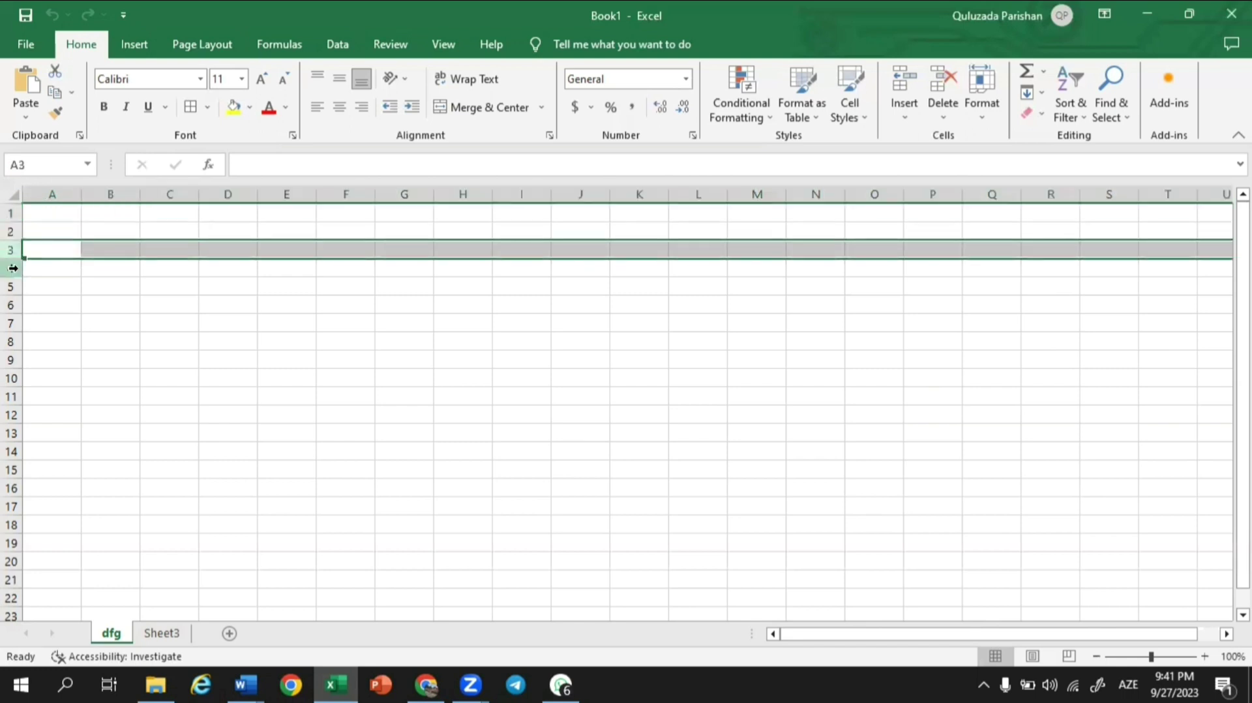
click(13, 268)
click(103, 193)
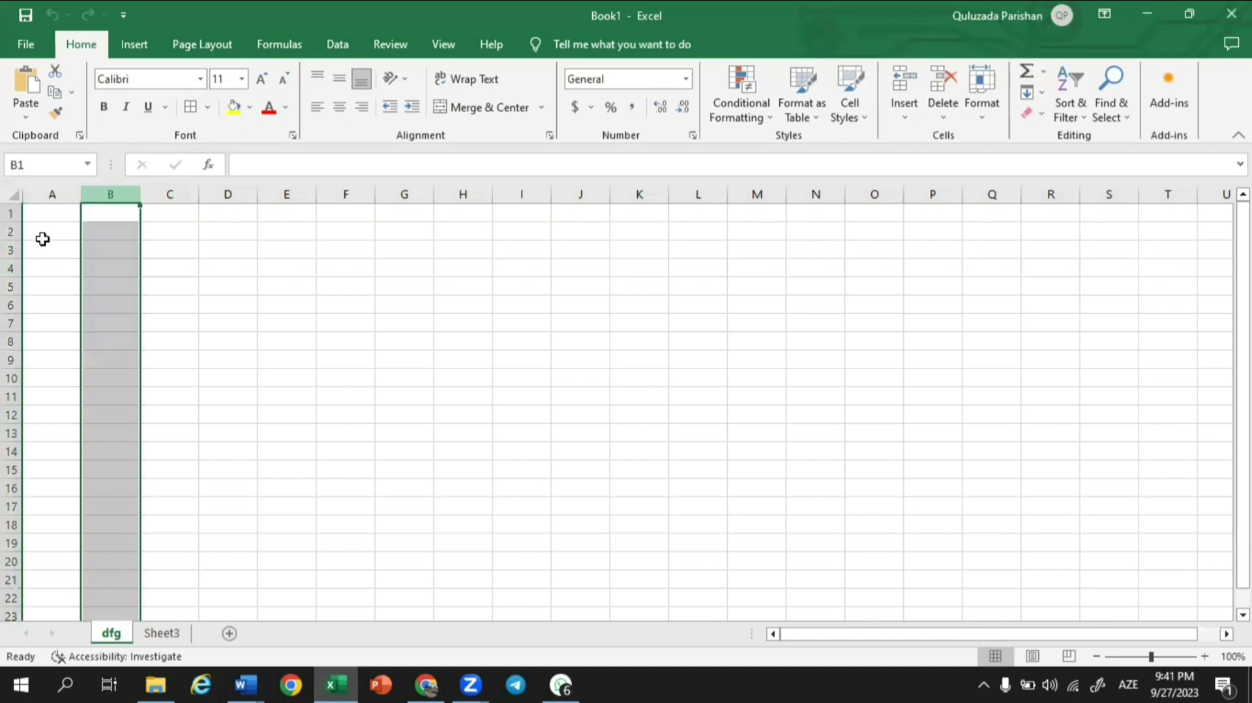
click(8, 296)
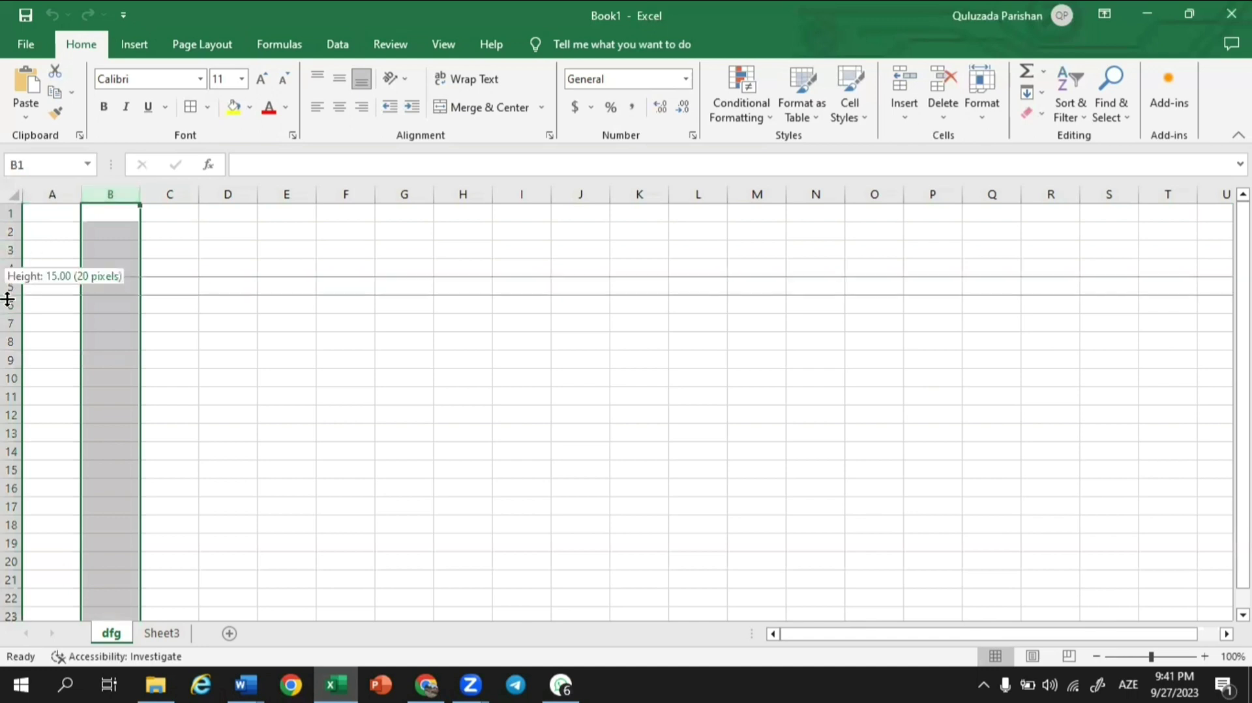
click(13, 303)
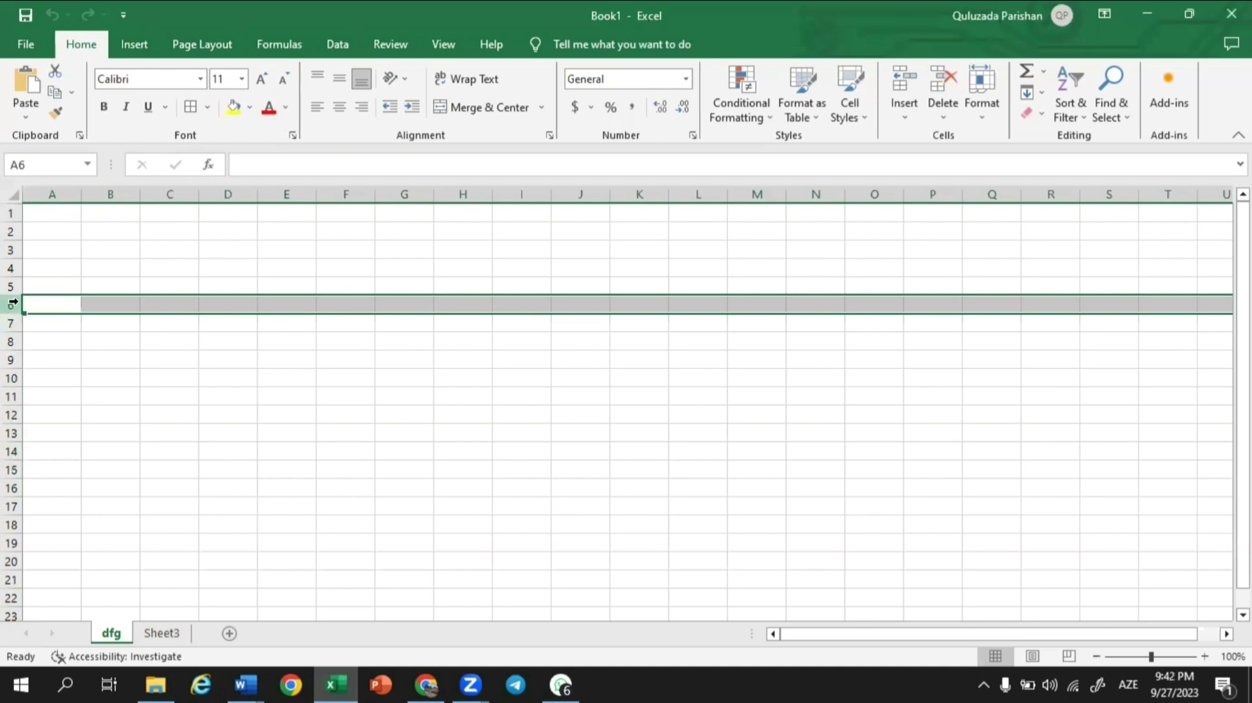
Jump to the last row of the sheet in column A and return to cell A1.
key(ctrl+Down)
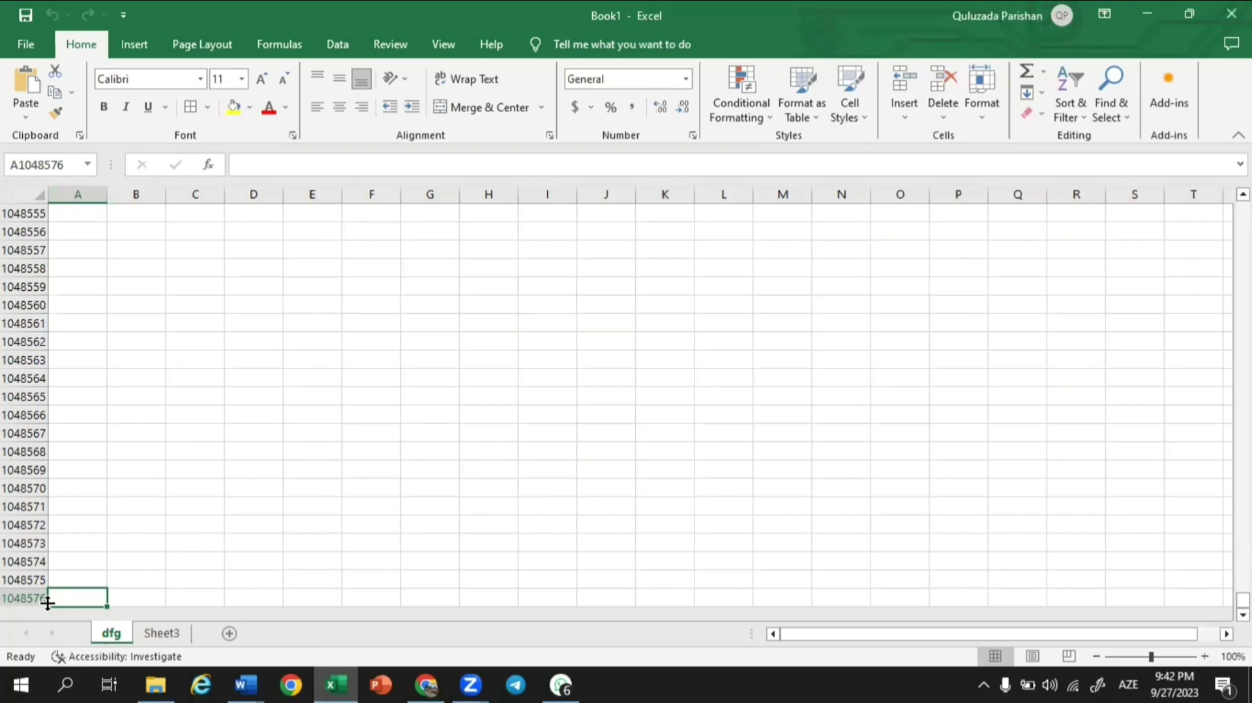
key(ctrl+Home)
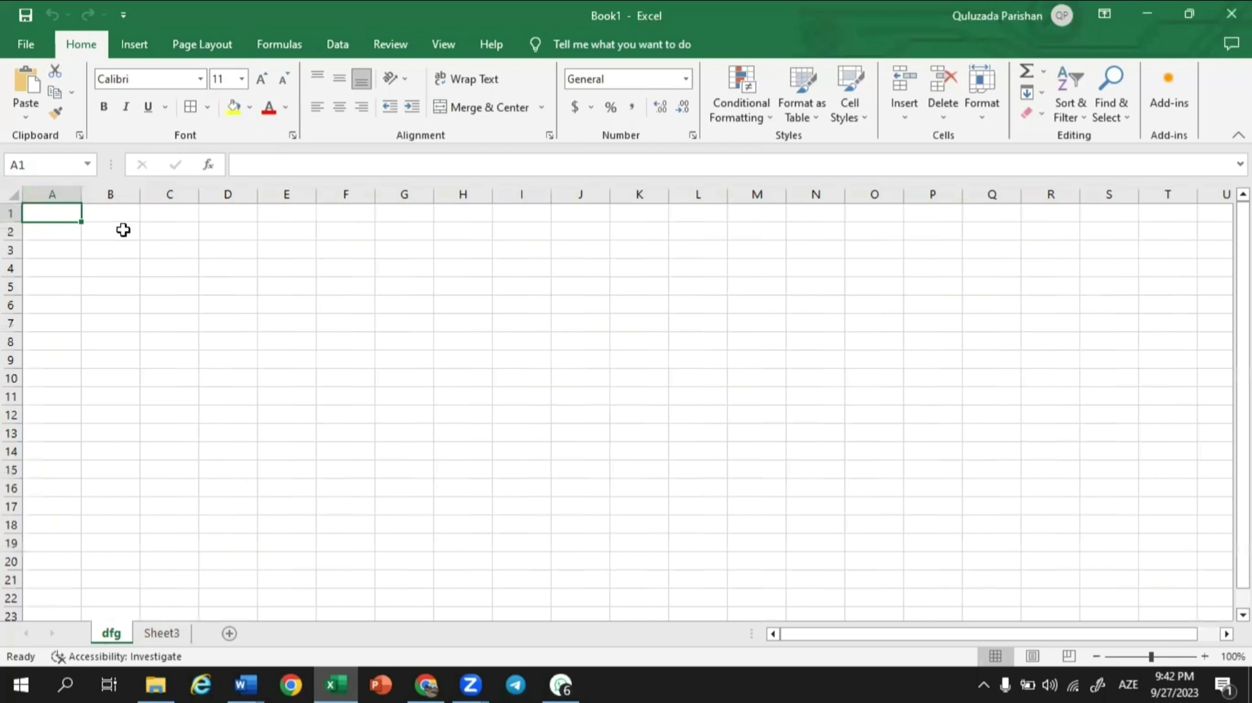
Select cells A2, G6, E4, L8, D7, H8 and E12 one after another to read their cell addresses.
click(44, 225)
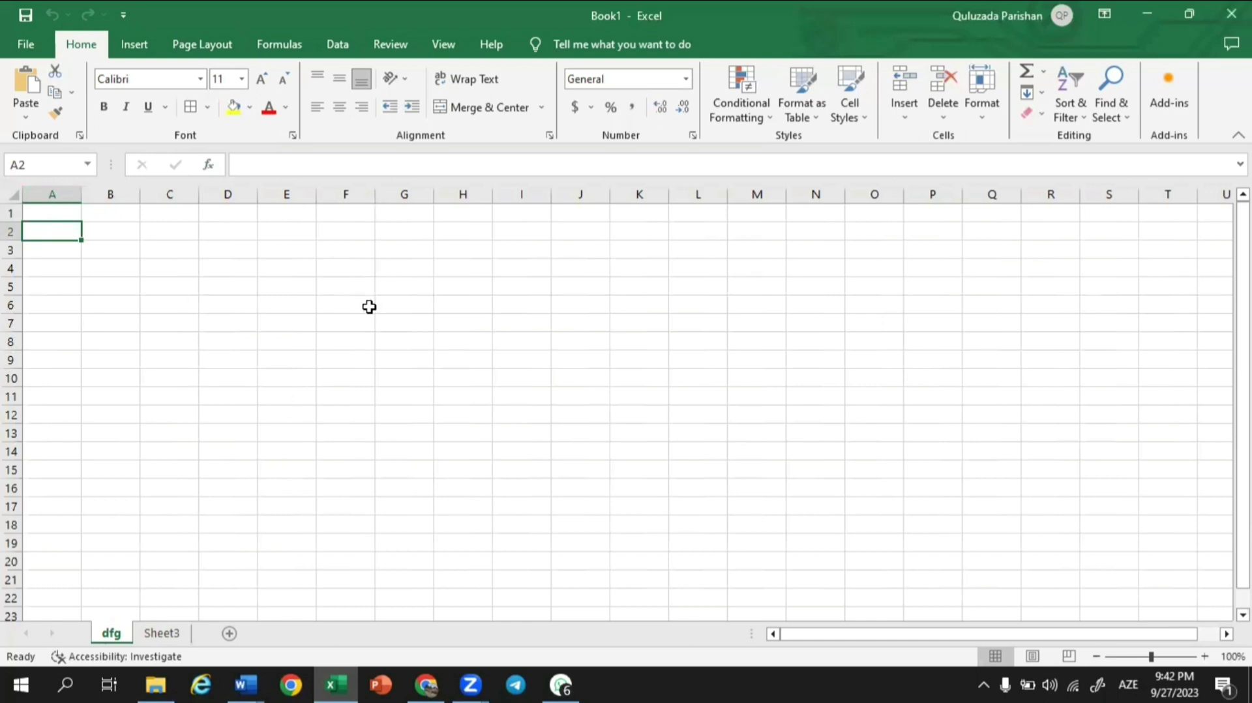
click(418, 298)
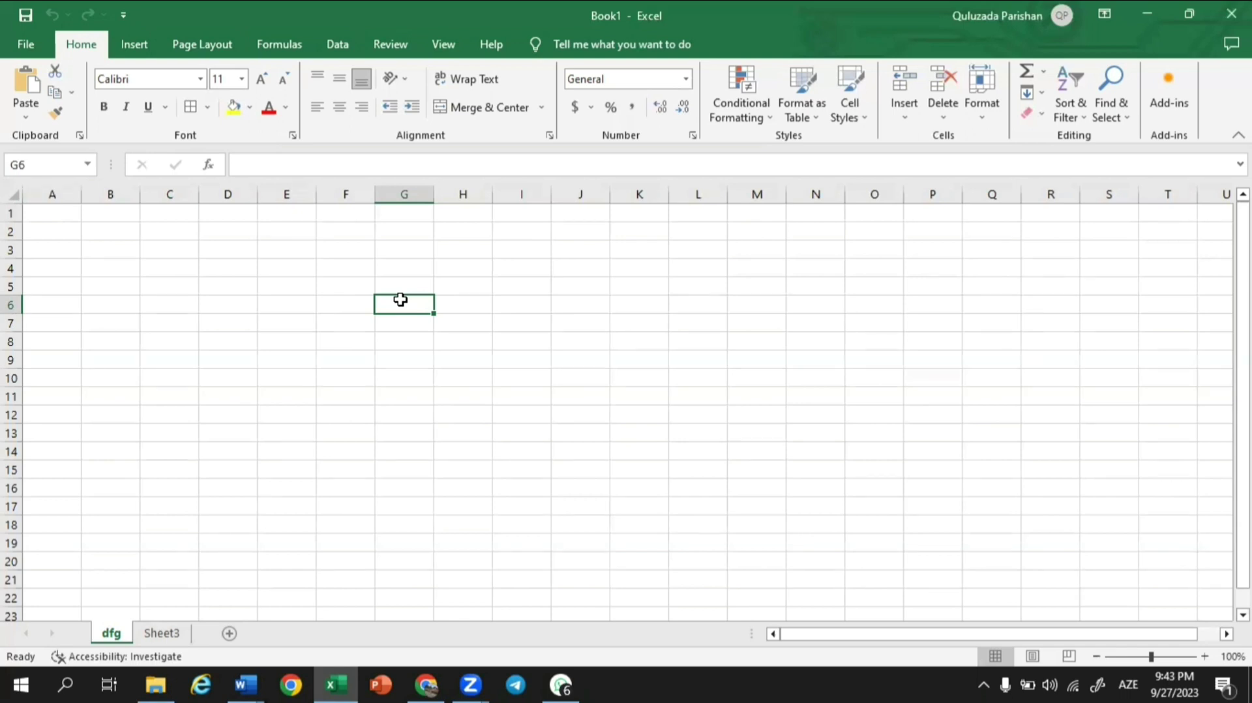
click(288, 264)
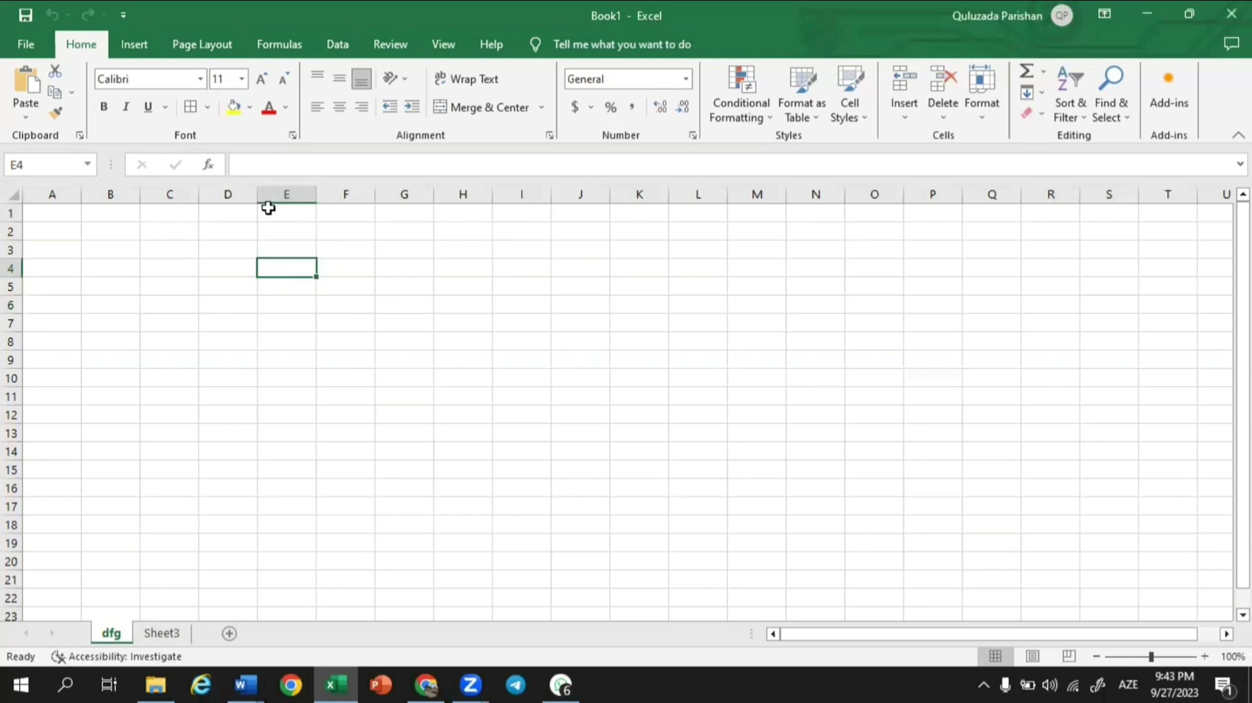
click(700, 344)
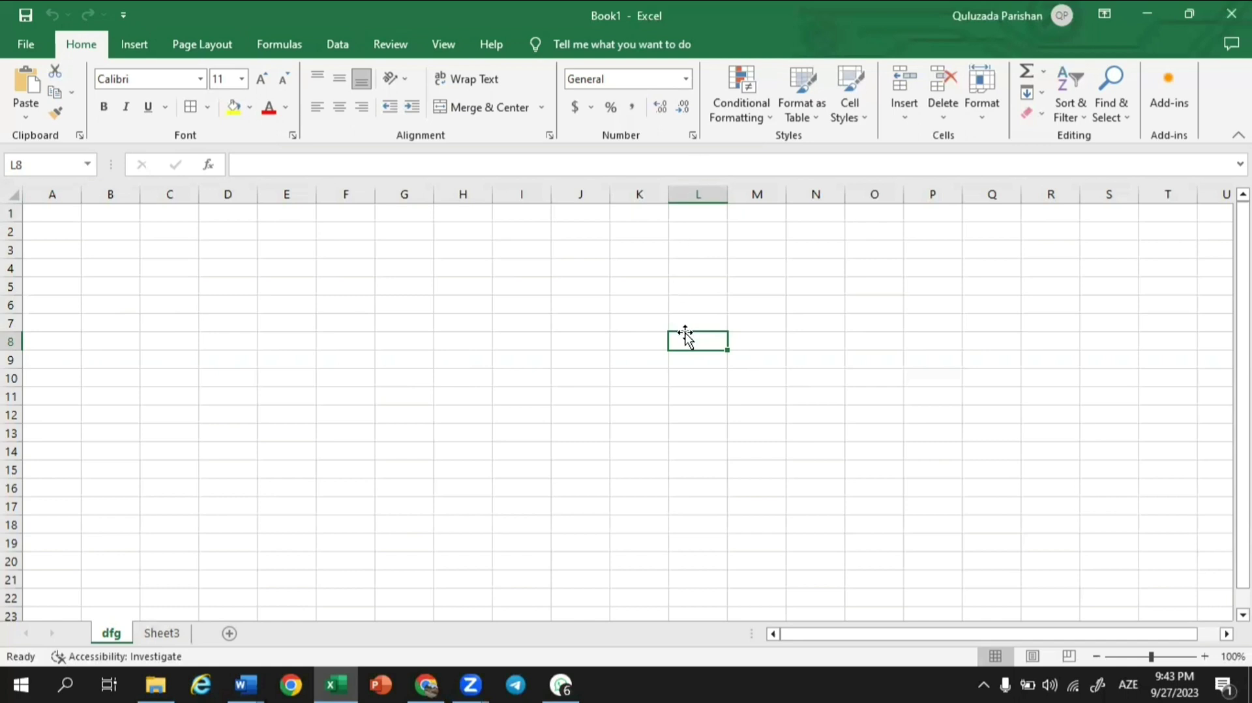
click(246, 316)
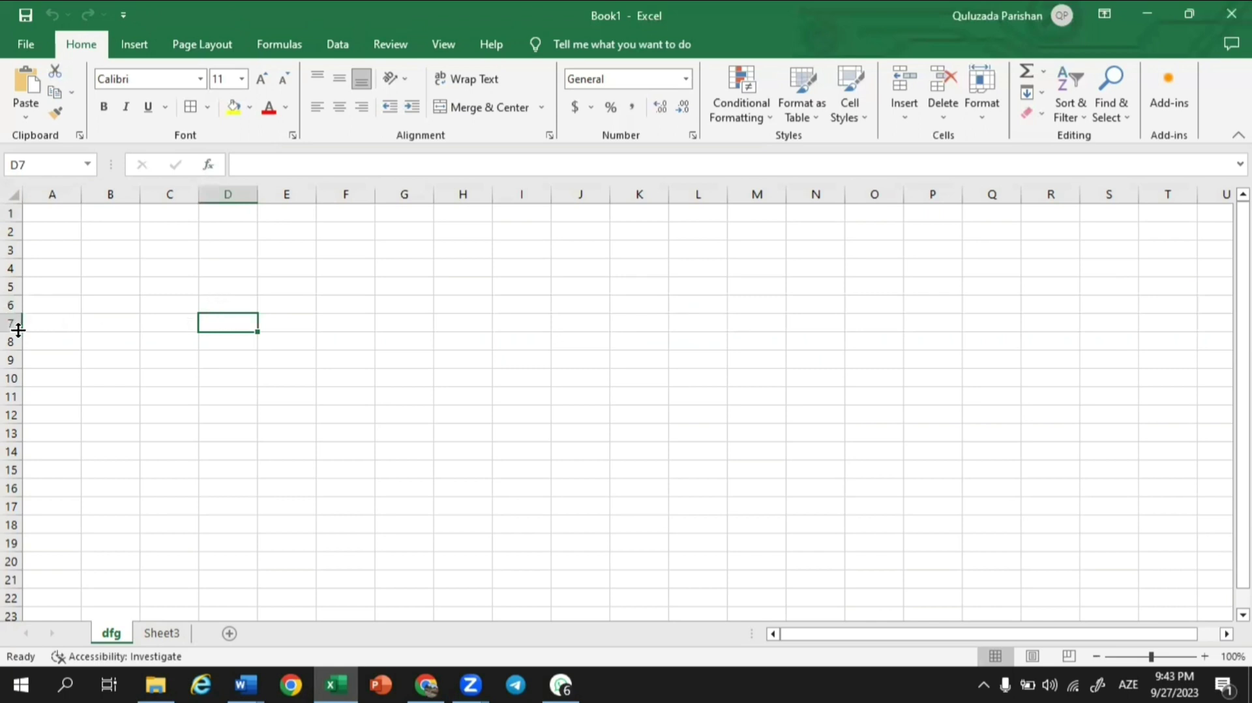
click(459, 339)
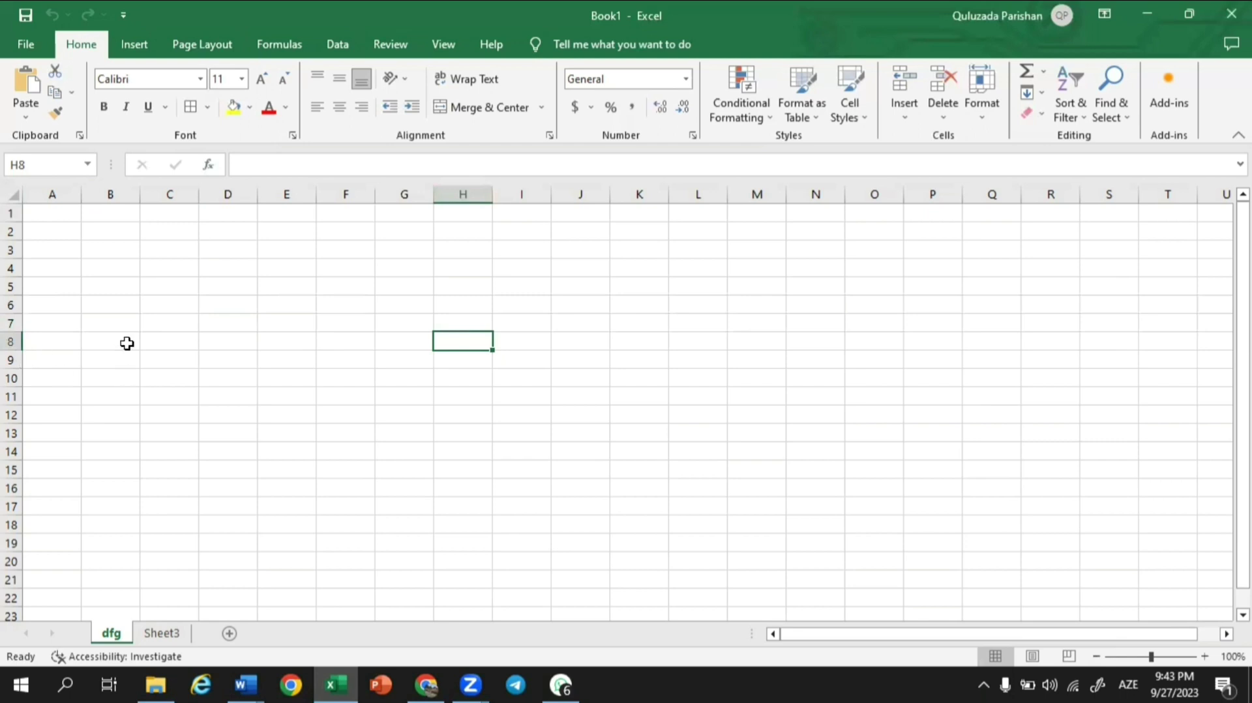
click(301, 422)
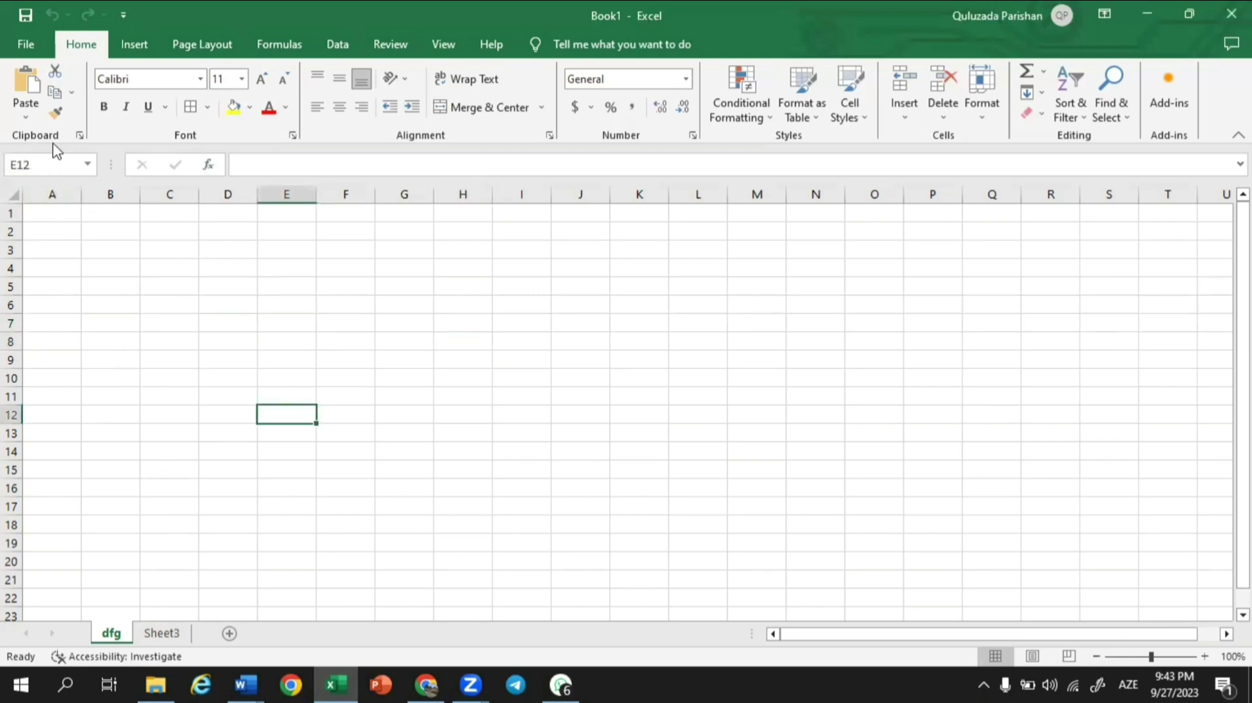
Check further cell addresses by selecting D8, H6, E5, K4, N7, K9 and F9 in turn.
click(210, 335)
click(461, 308)
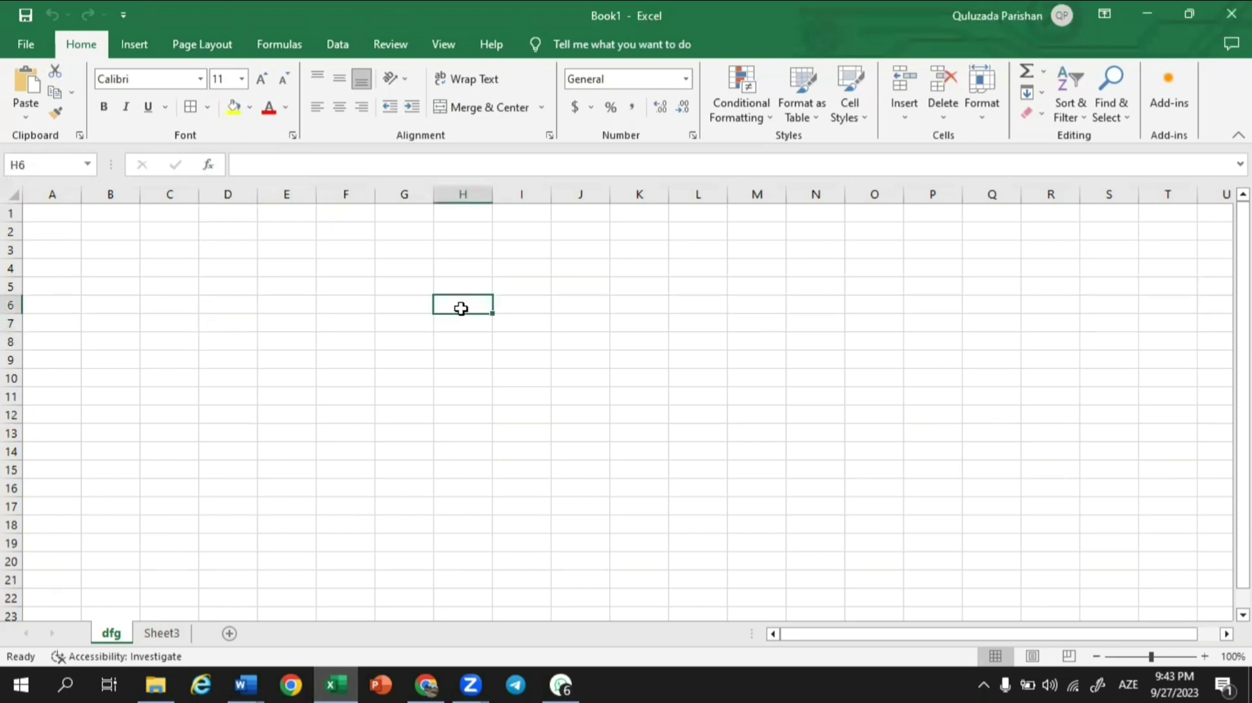
click(277, 285)
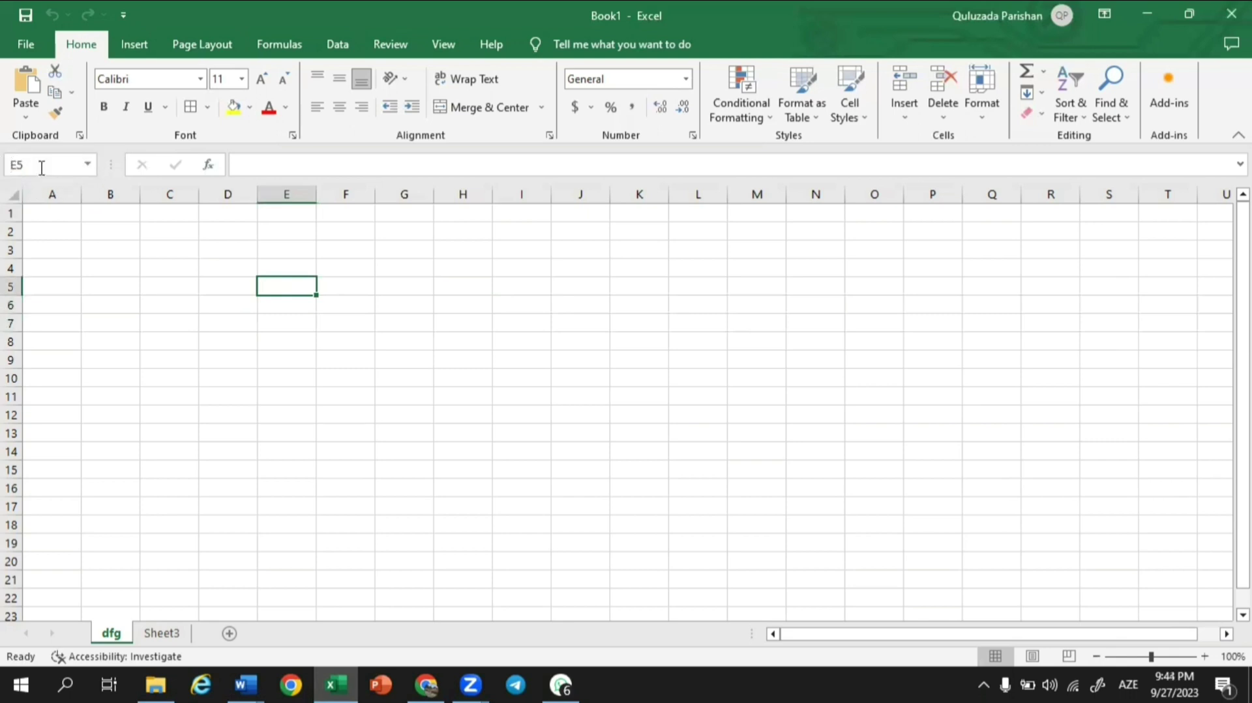
click(616, 273)
click(841, 329)
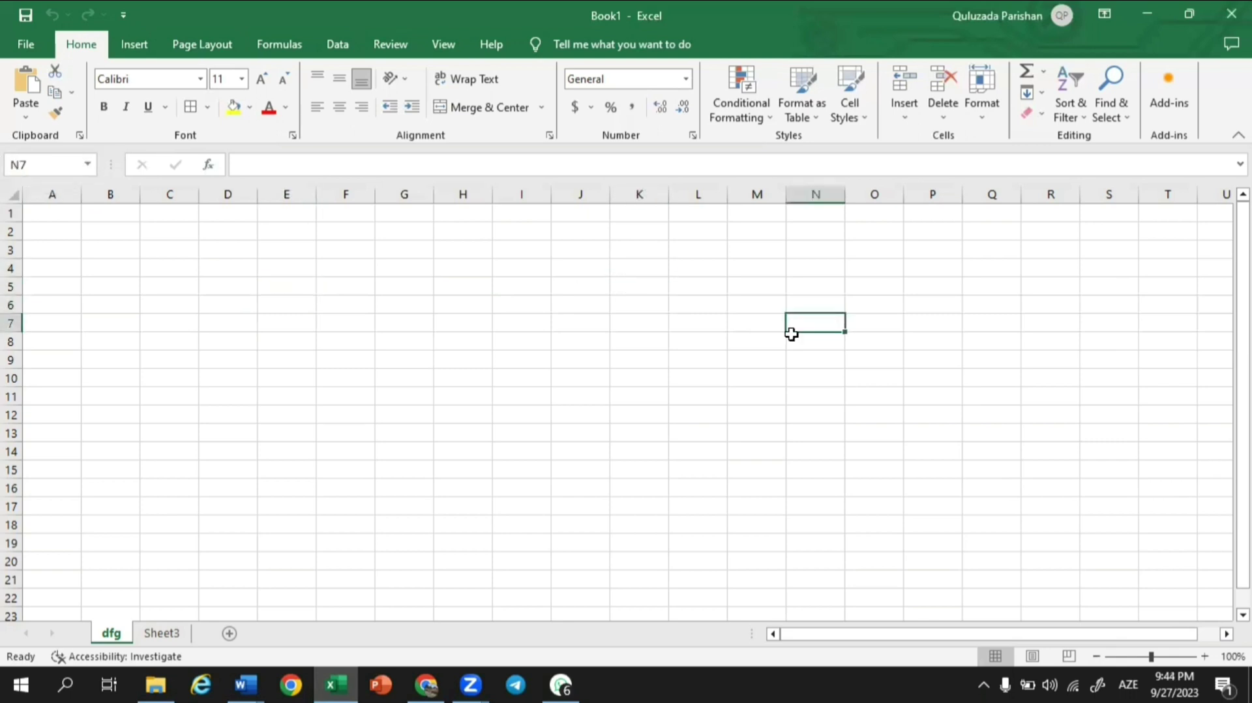
click(628, 356)
click(371, 362)
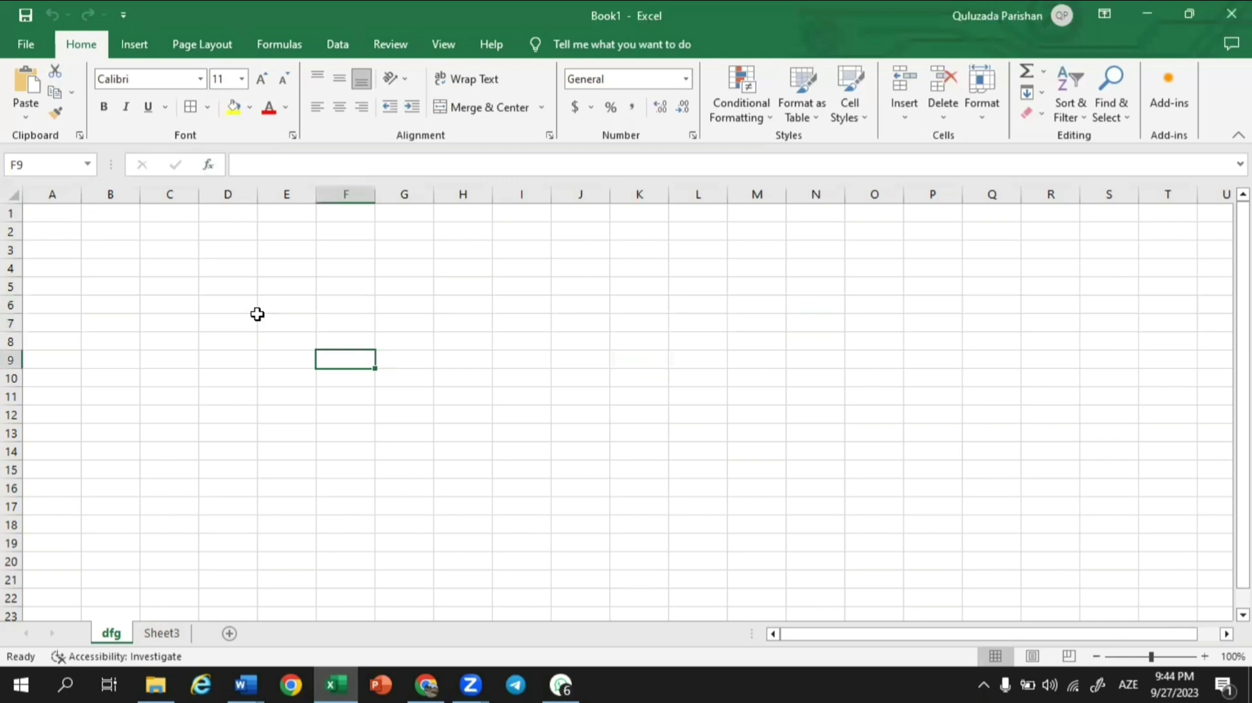
Select cells D6, D10, F10, H6, E6 and E11 in turn to compare their addresses.
click(213, 302)
click(213, 372)
click(371, 380)
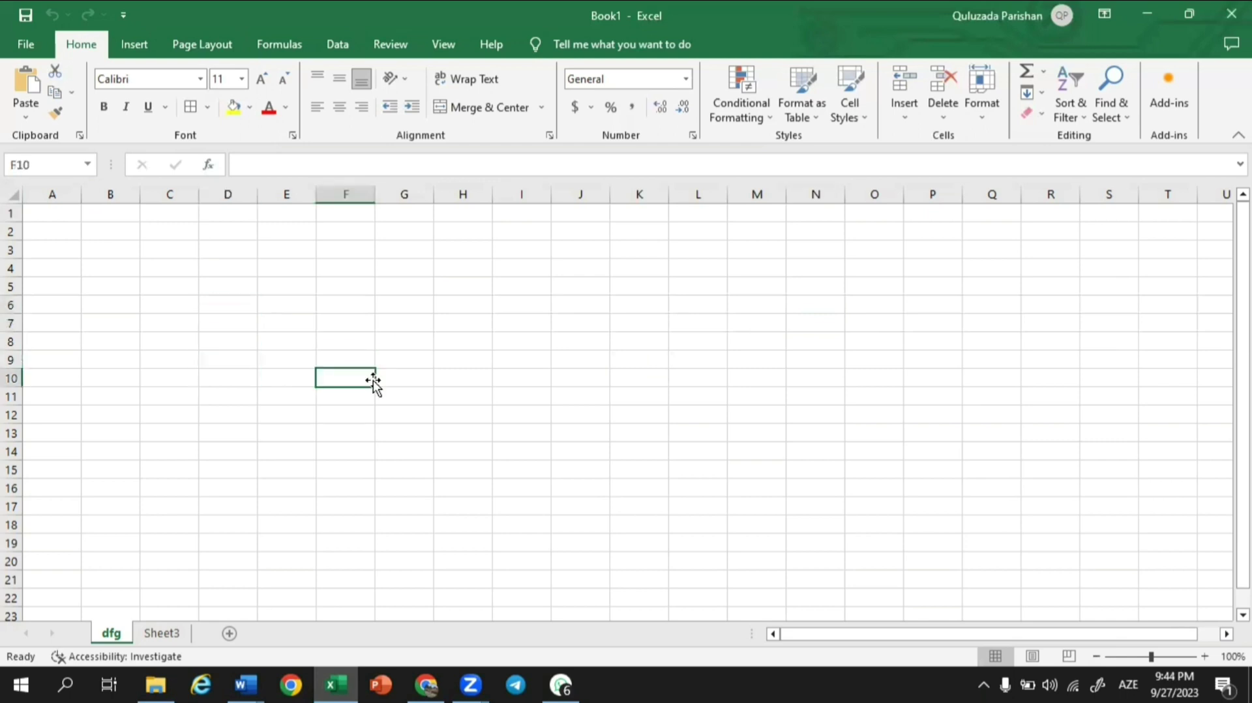
click(466, 300)
click(310, 300)
click(312, 398)
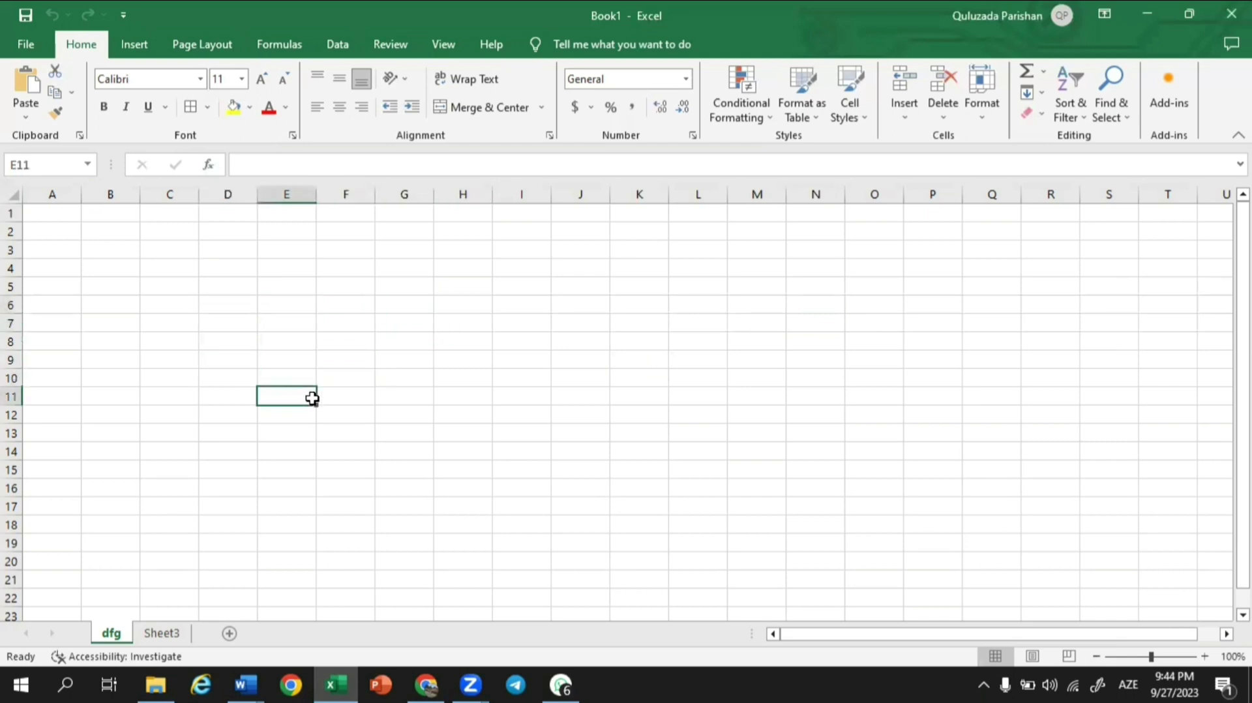